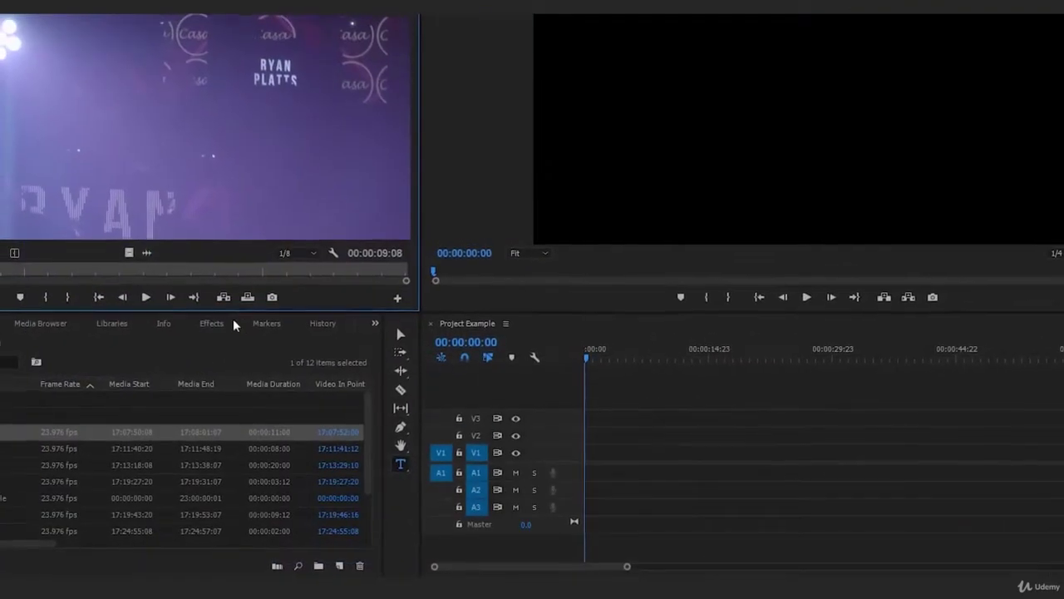
drag(232, 318, 578, 453)
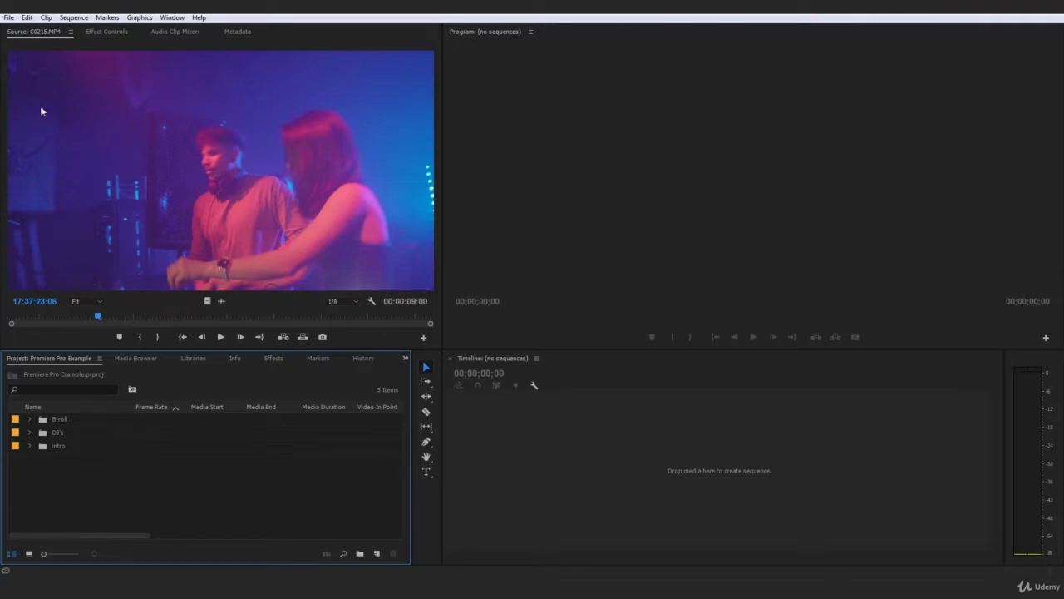
Step: Start a new sequence to review its available presets and detailed settings, and cancel without creating it
click(9, 18)
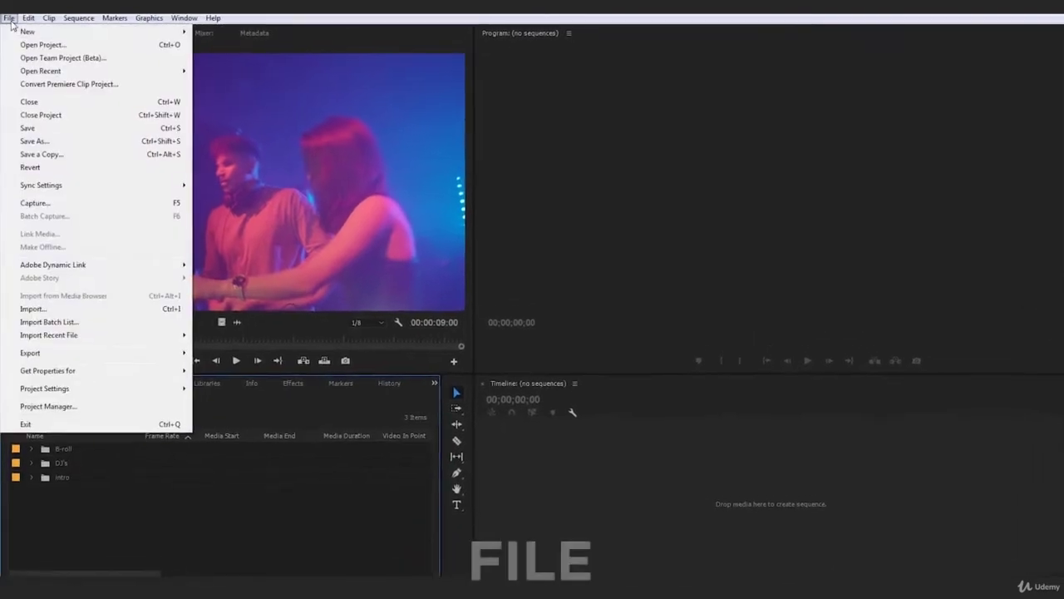
mouse_move(37, 32)
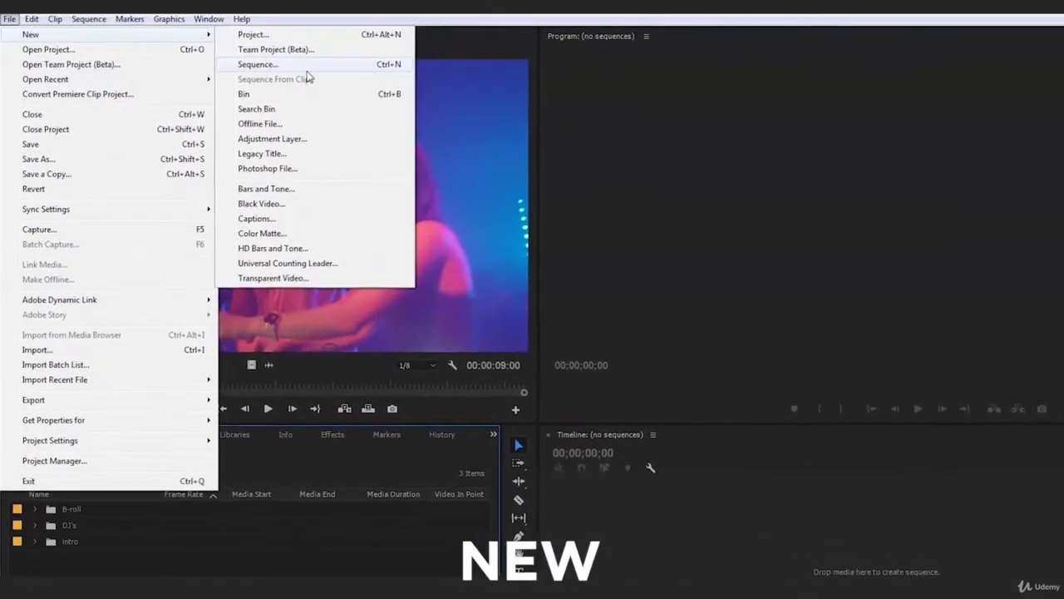
click(317, 68)
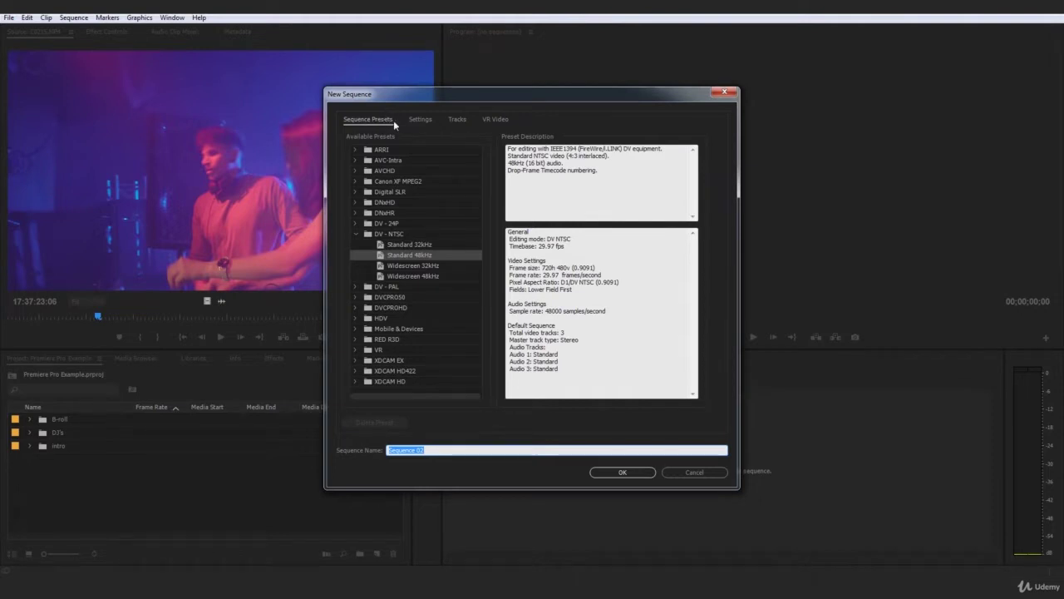
click(418, 120)
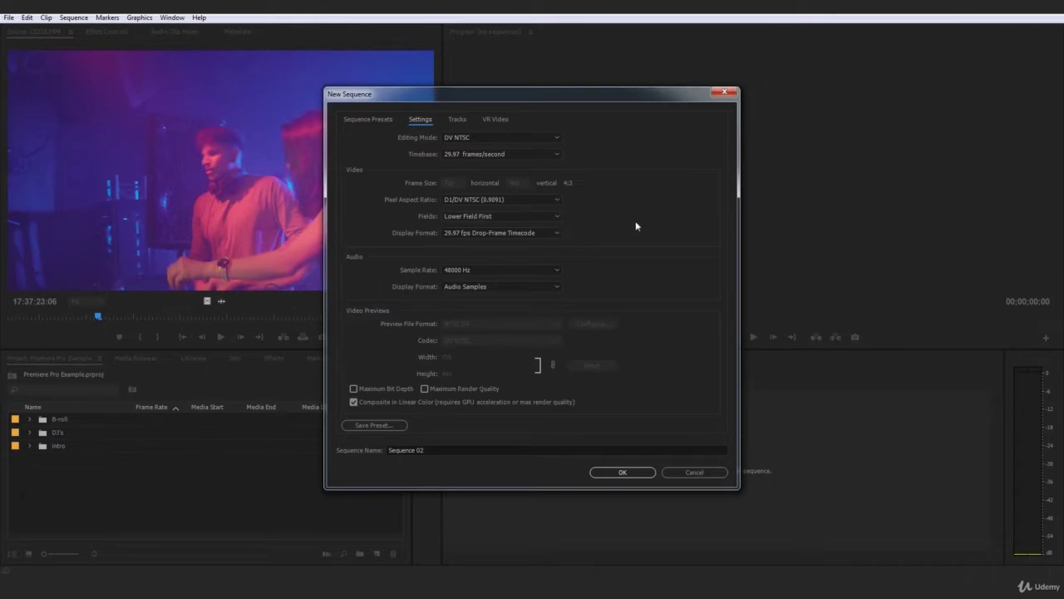
click(691, 474)
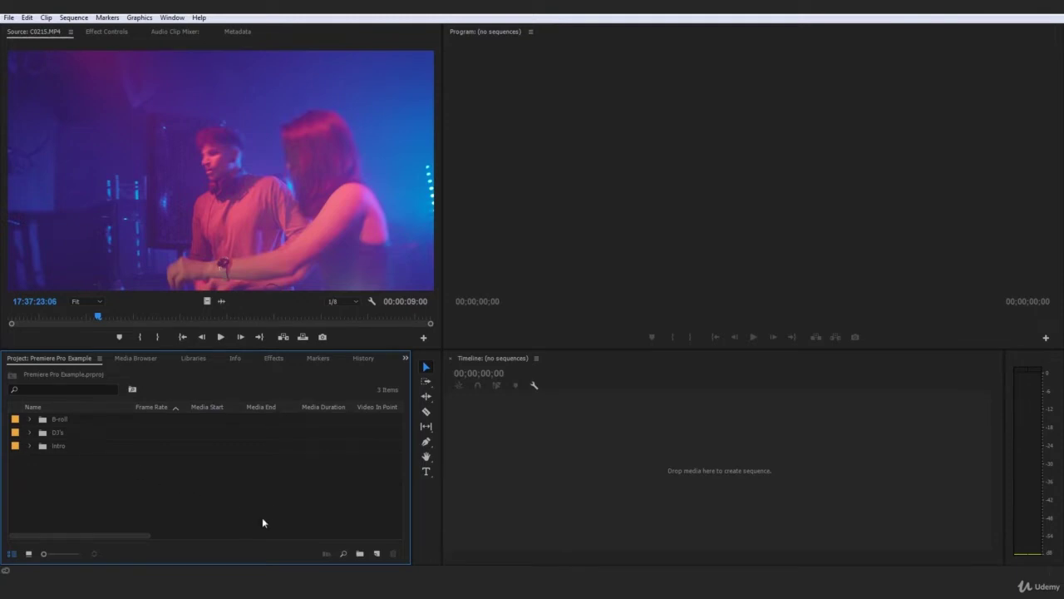
click(8, 18)
mouse_move(43, 33)
click(230, 53)
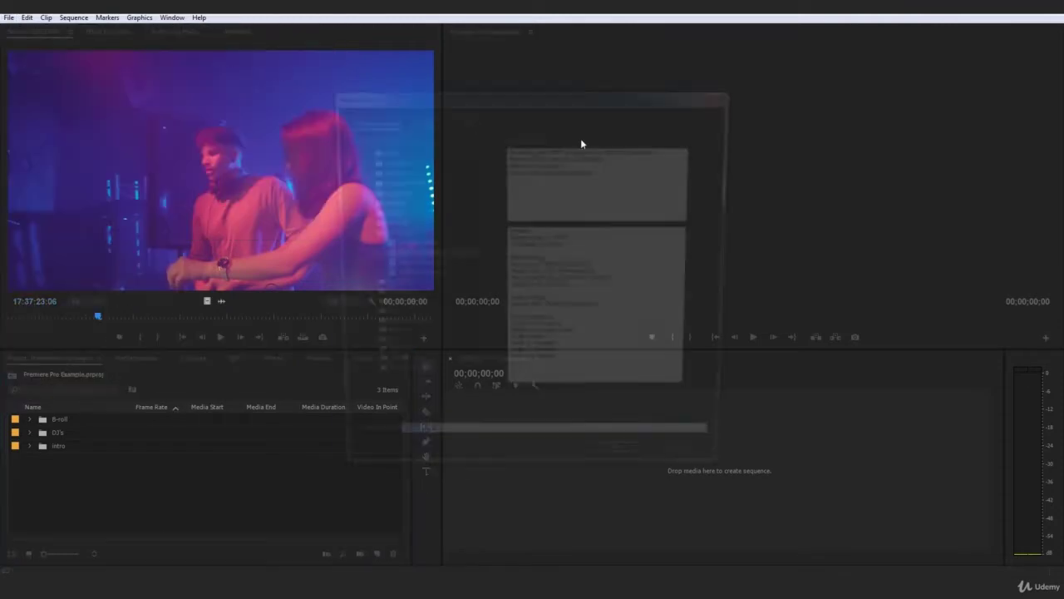
click(724, 93)
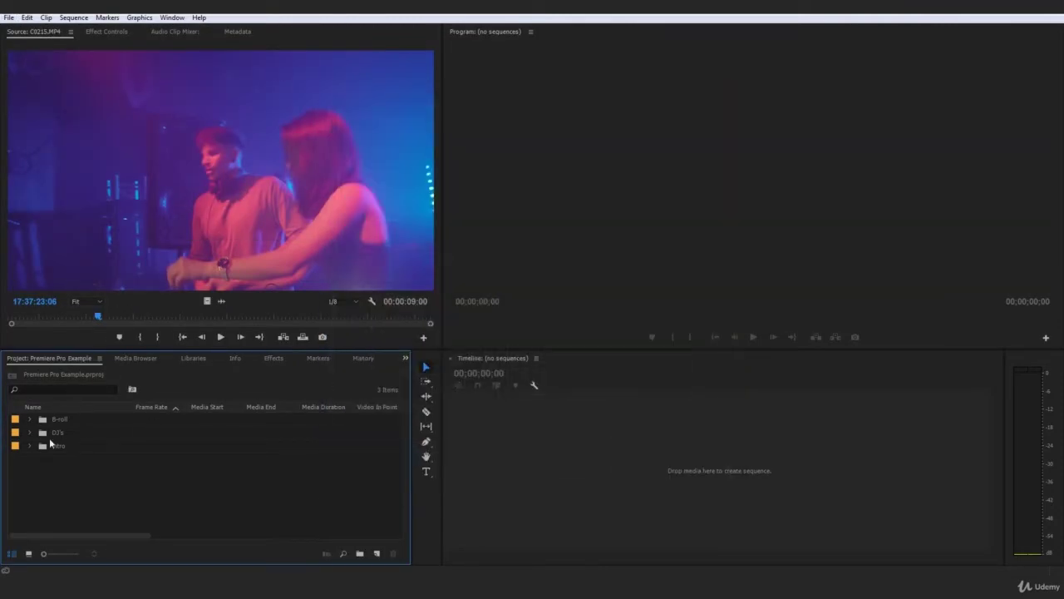
Step: Create a new sequence matching the clip C0118.MP4 from the DJ's bin
click(30, 420)
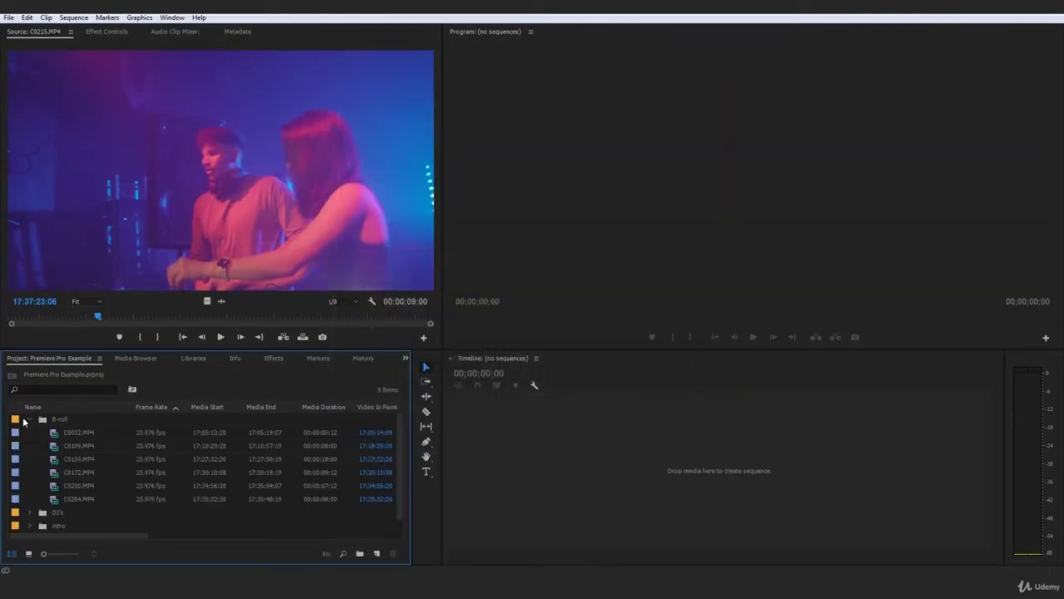
click(30, 420)
click(40, 433)
click(31, 433)
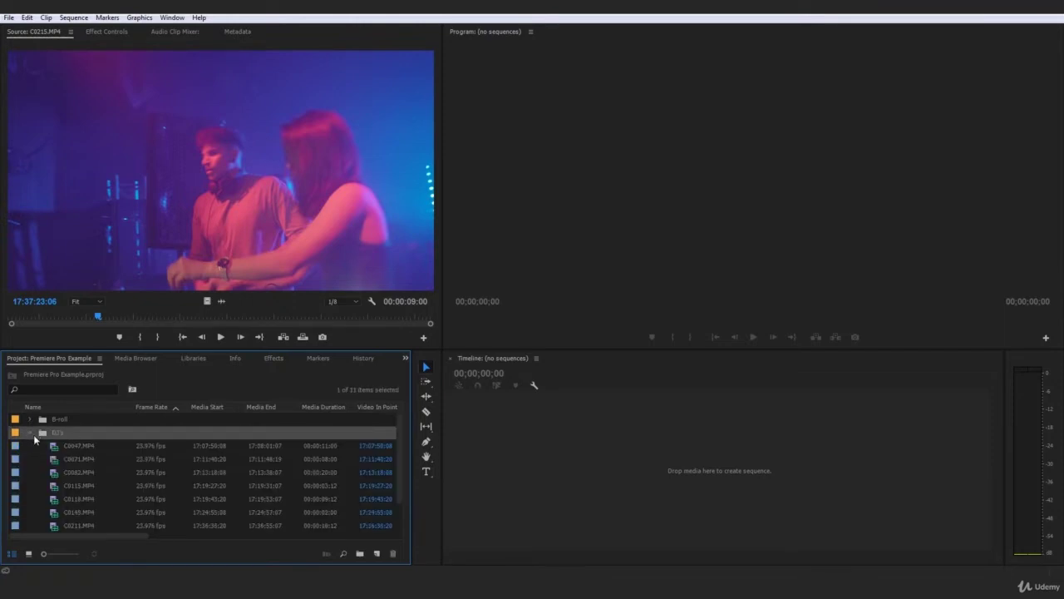
scroll(92, 453, down, 2)
click(58, 512)
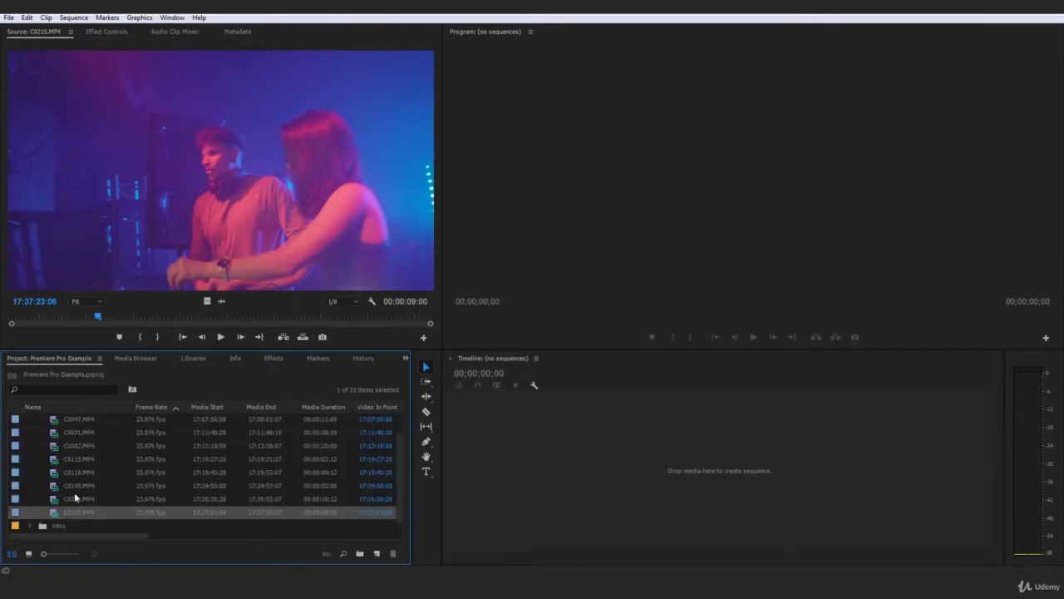
click(57, 473)
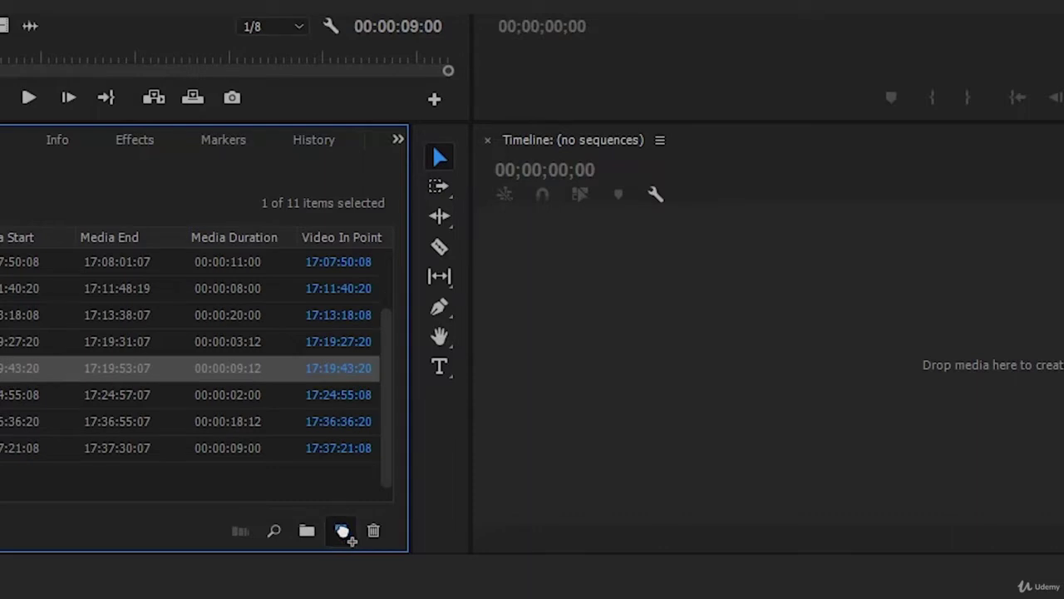
mouse_move(341, 532)
mouse_down()
mouse_move(349, 484)
mouse_move(351, 508)
mouse_move(361, 507)
mouse_move(345, 530)
mouse_move(376, 508)
mouse_move(544, 490)
mouse_move(563, 442)
mouse_move(399, 491)
mouse_move(345, 530)
mouse_up()
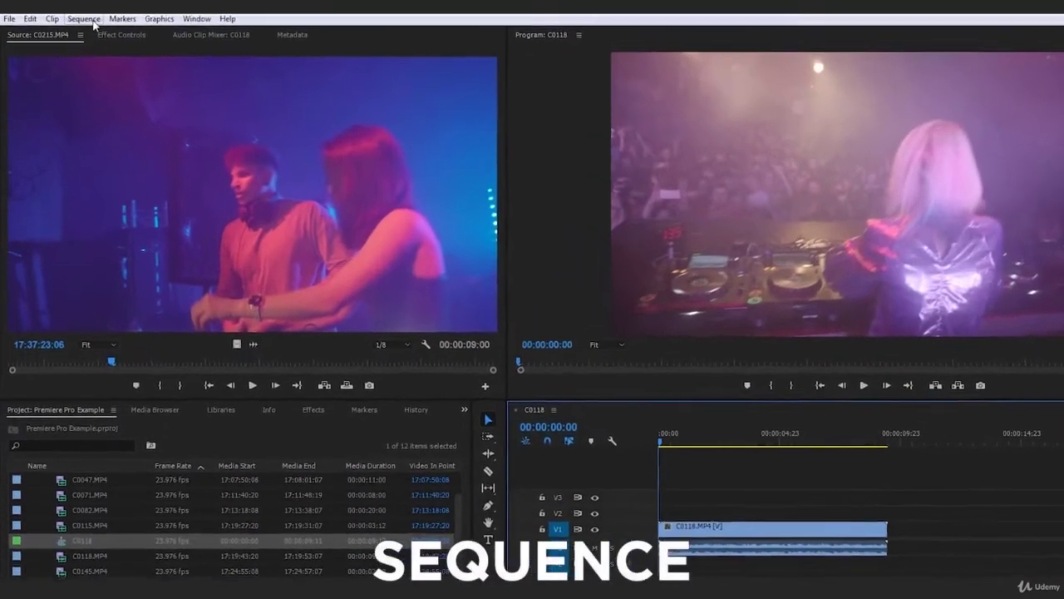
Step: Review the sequence settings of the C0118 sequence without changing them, and save the project
click(74, 17)
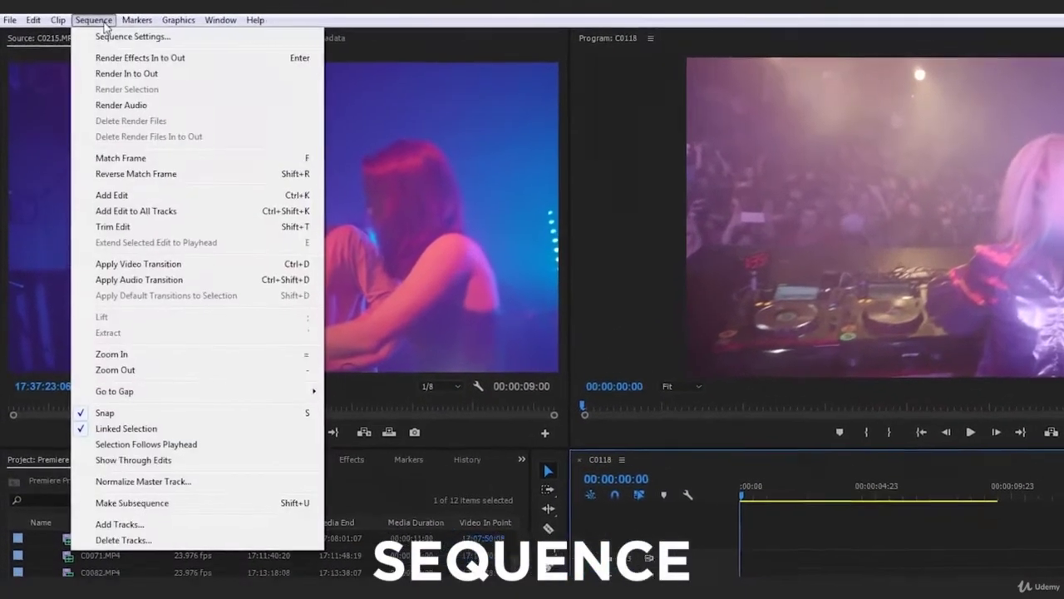
click(103, 29)
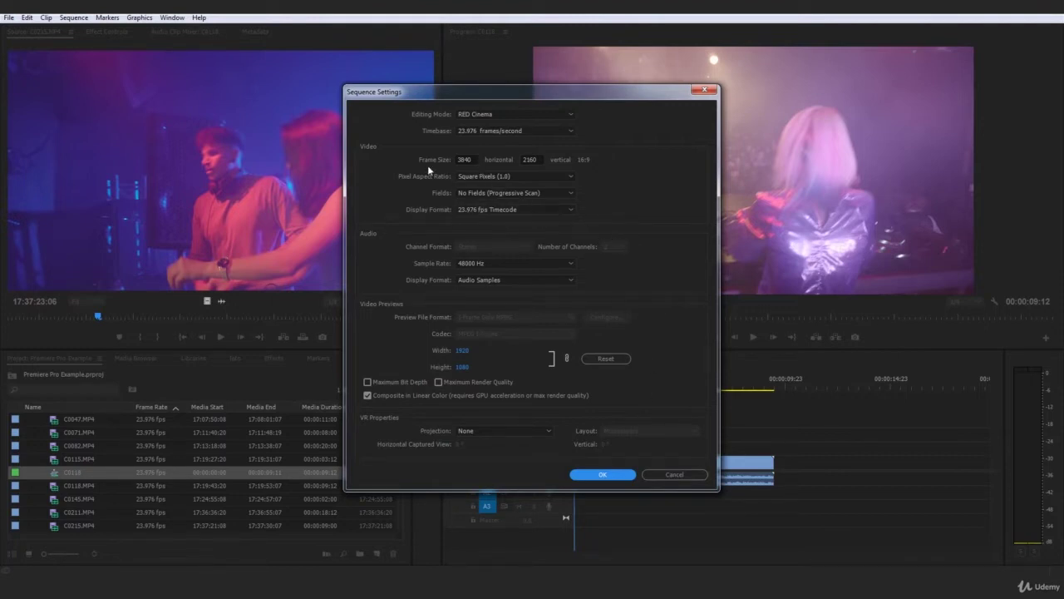
click(689, 476)
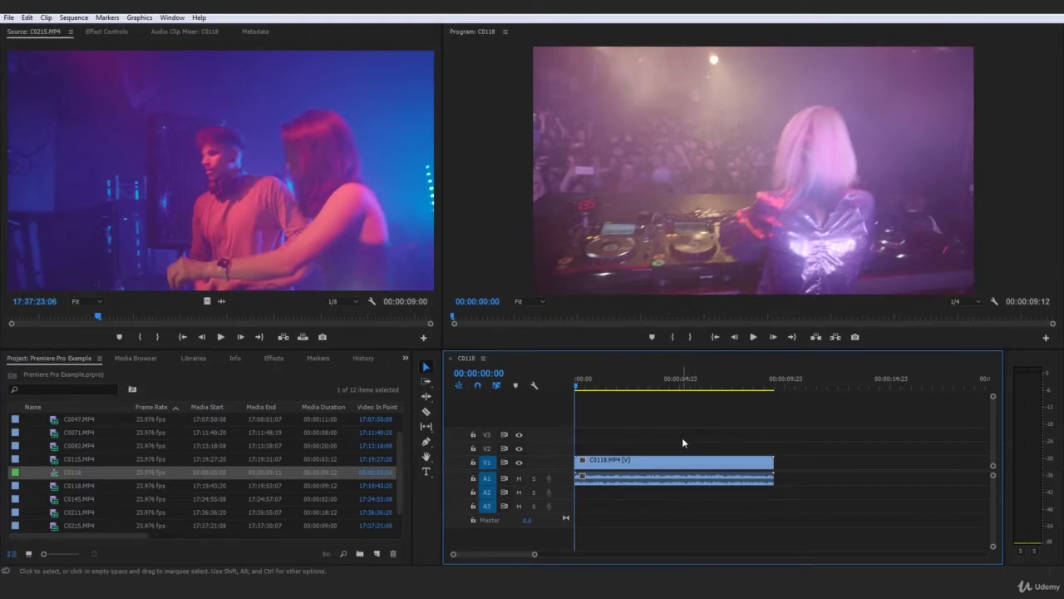
key(ctrl+s)
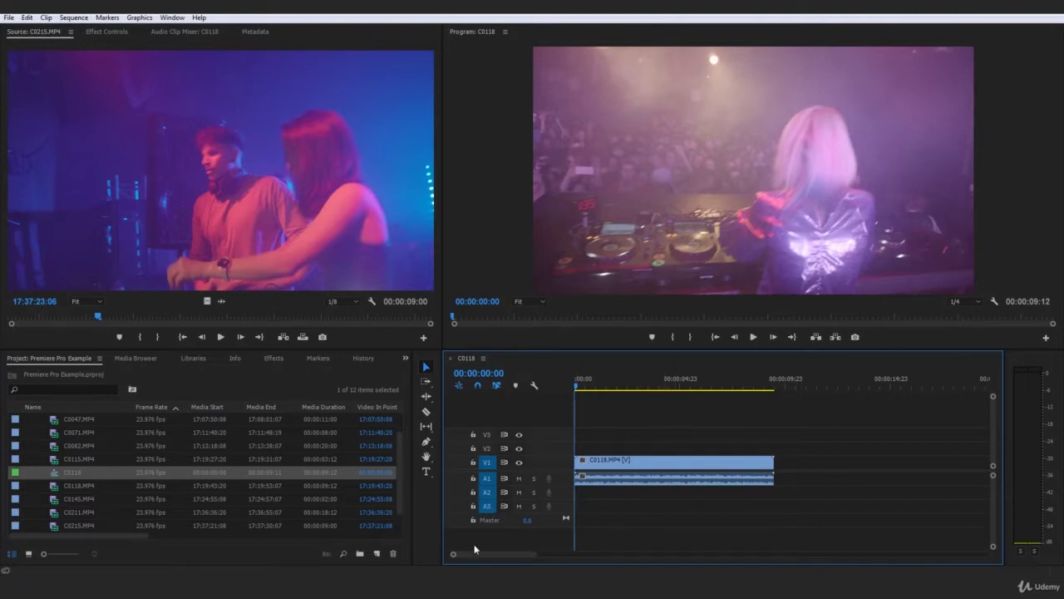
Step: Rename the C0118 sequence in the DJ's bin to Project Example
click(198, 433)
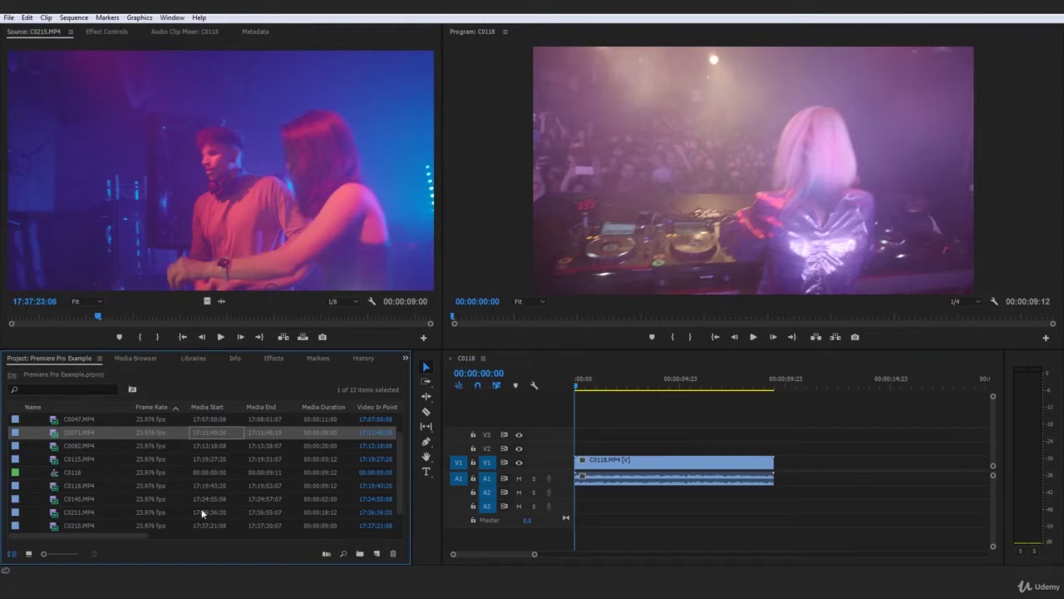
scroll(166, 481, up, 2)
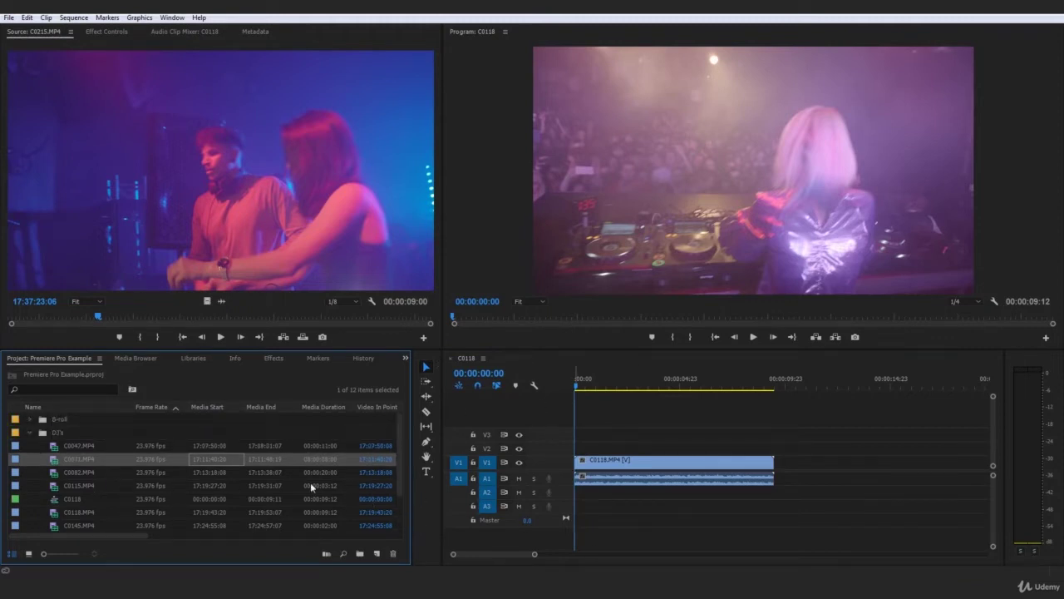
drag(531, 555, 608, 554)
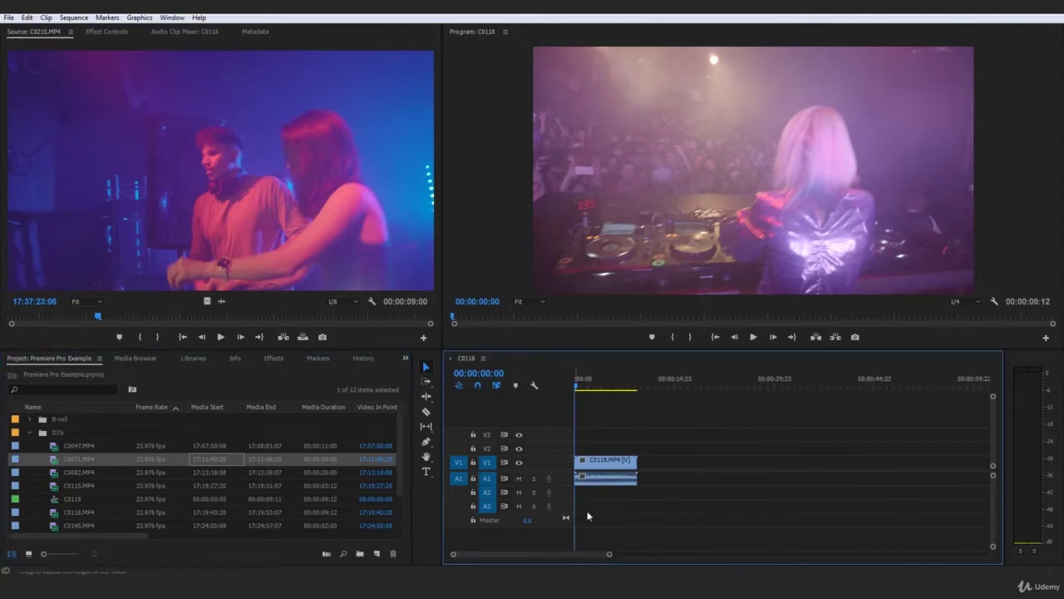
click(73, 497)
scroll(73, 487, down, 1)
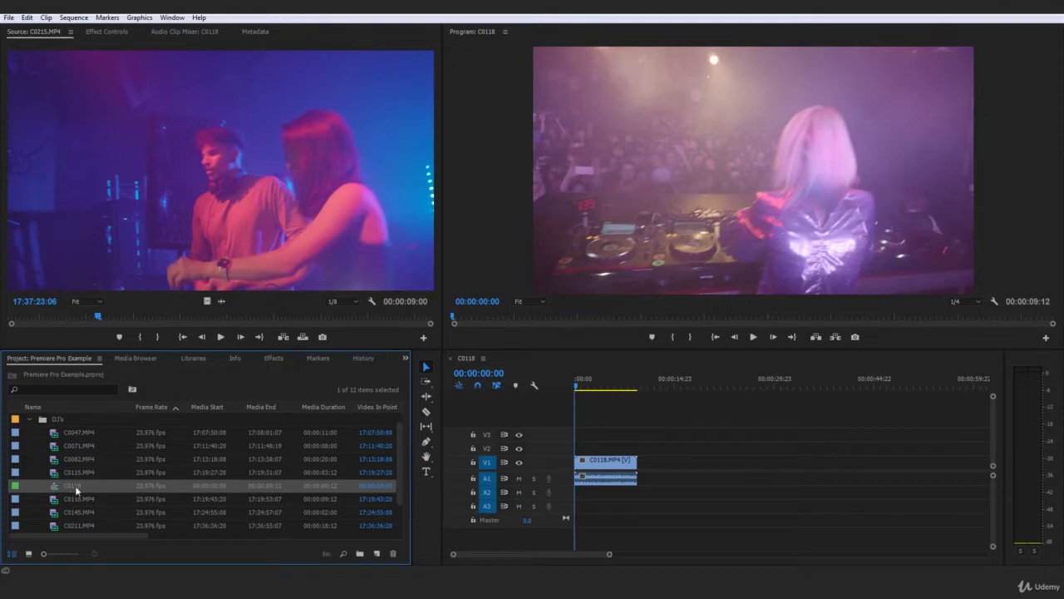
click(77, 486)
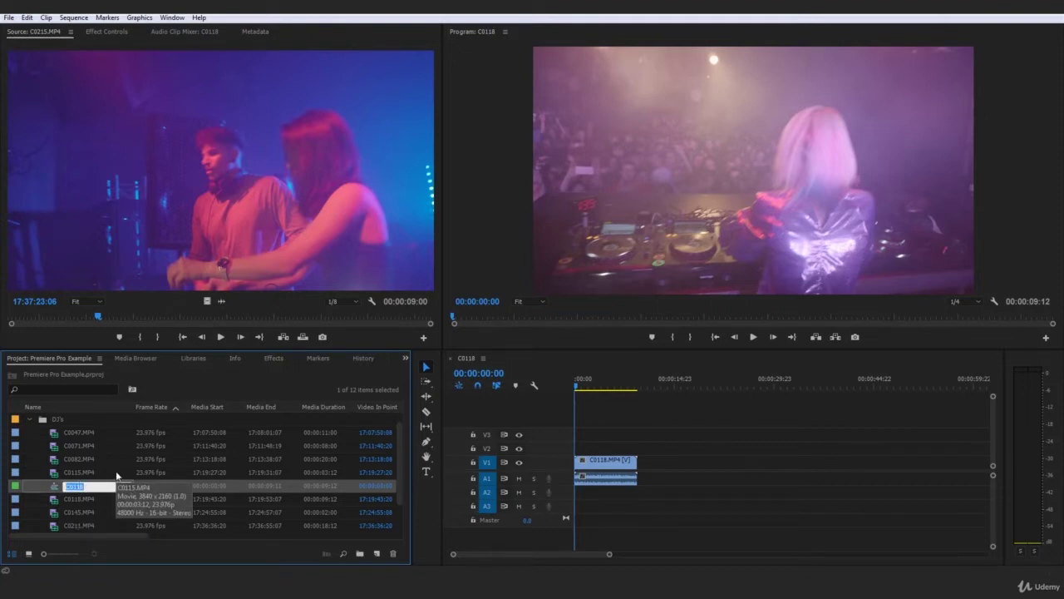
text(Project E)
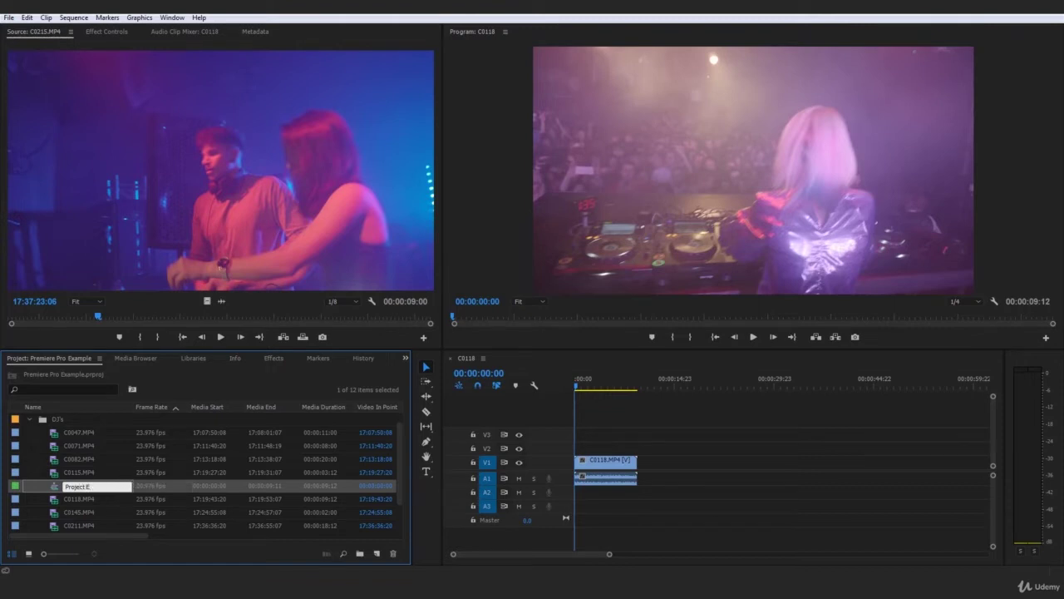
text(xample)
key(Tab)
scroll(154, 465, up, 1)
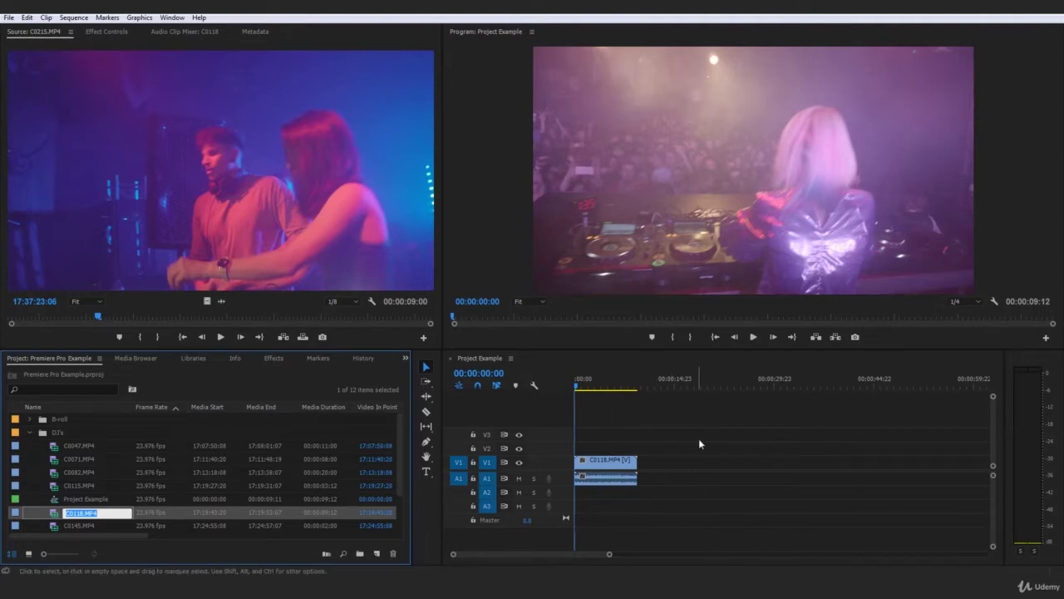
Step: Delete the C0118.MP4 clip from the Project Example timeline
click(725, 442)
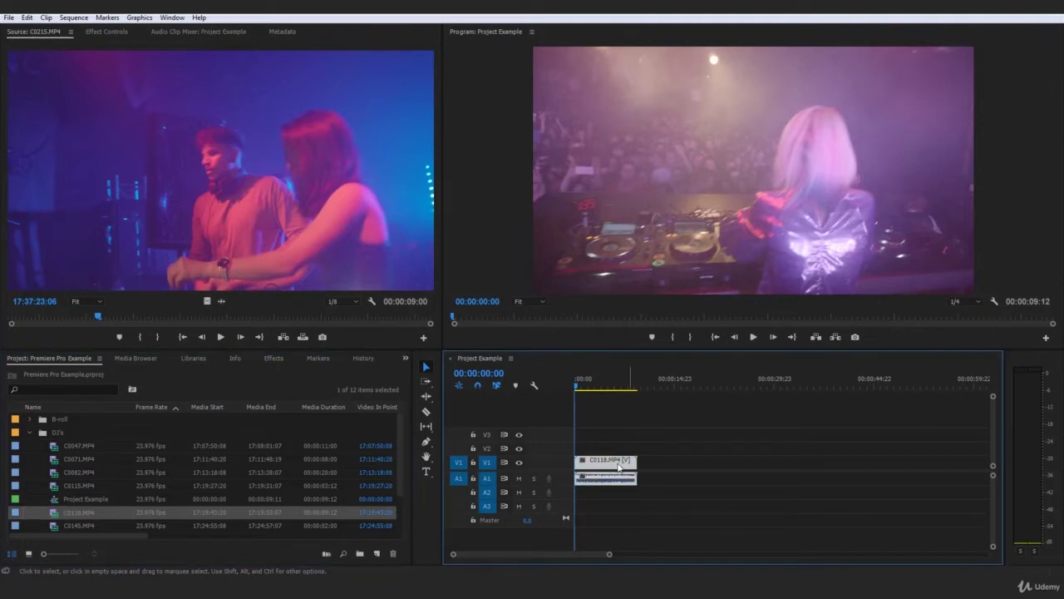
key(Delete)
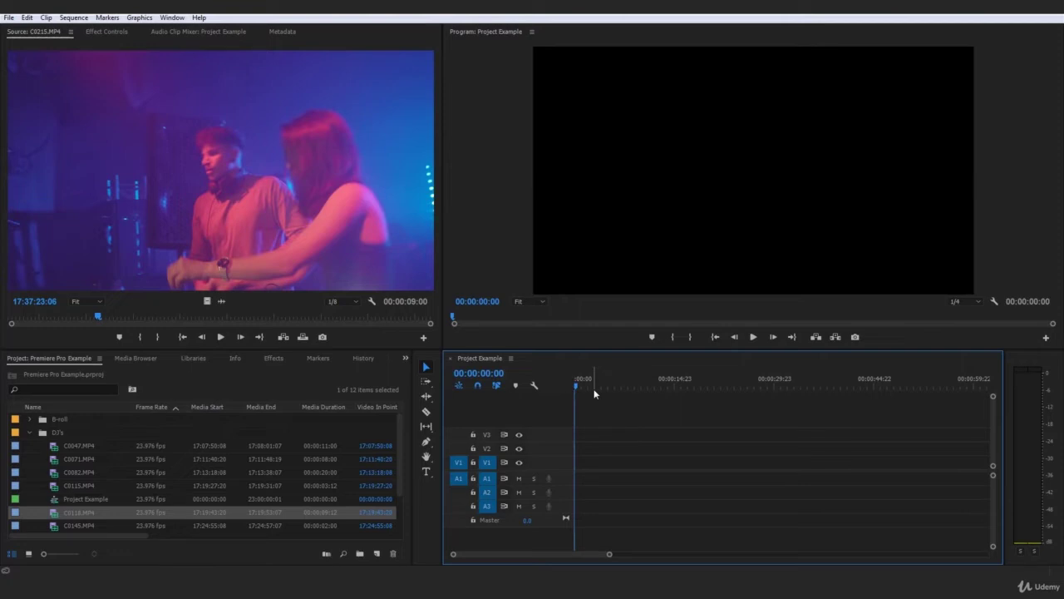
Step: Switch to Windows Explorer to look over the source clips in the EXAMPLE folder, and return to Premiere Pro
click(60, 447)
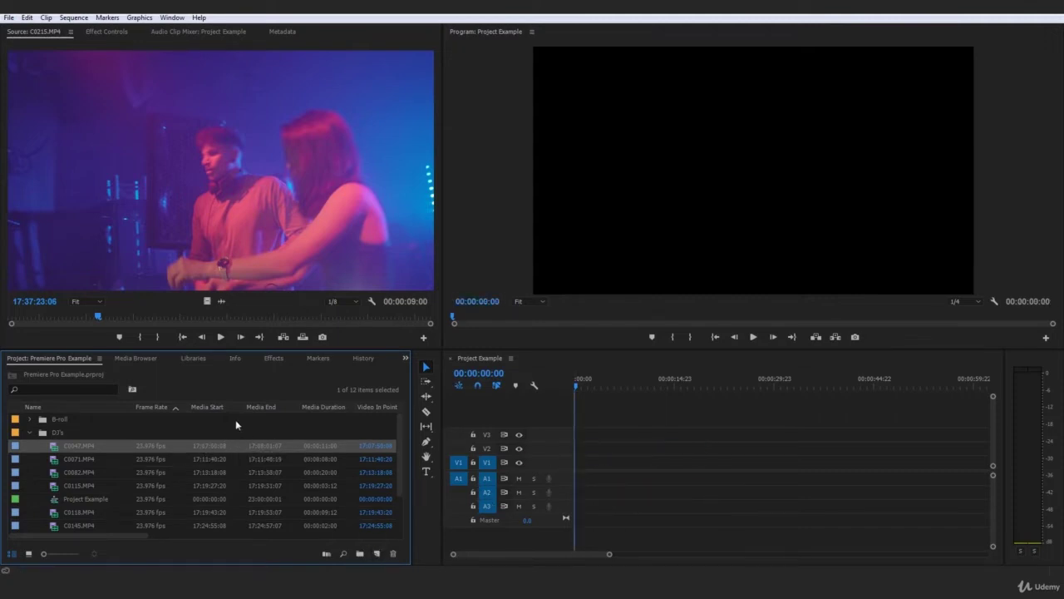
key(alt+Tab)
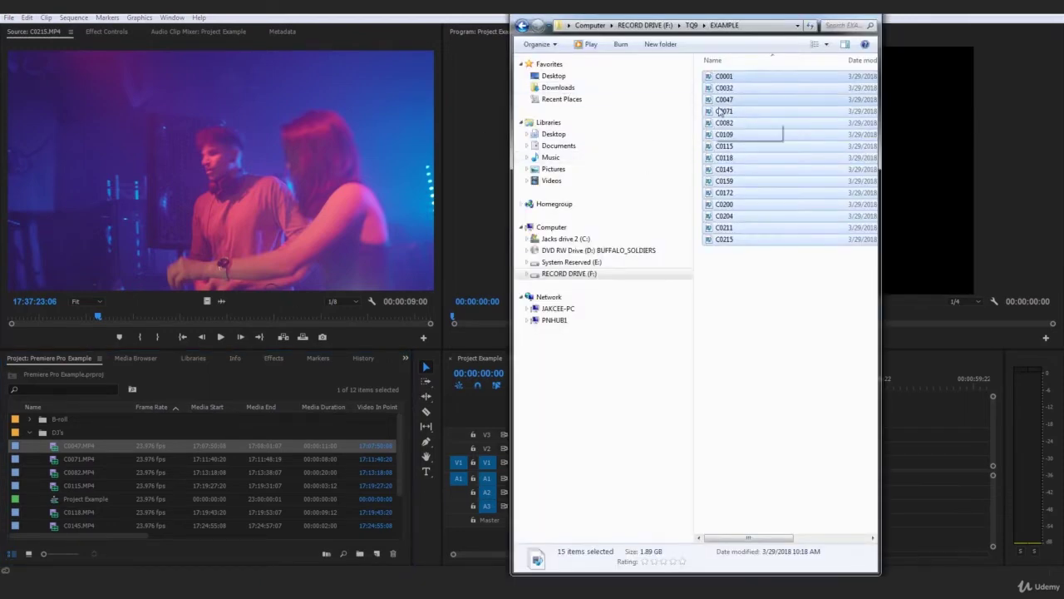
drag(724, 99, 797, 336)
click(797, 336)
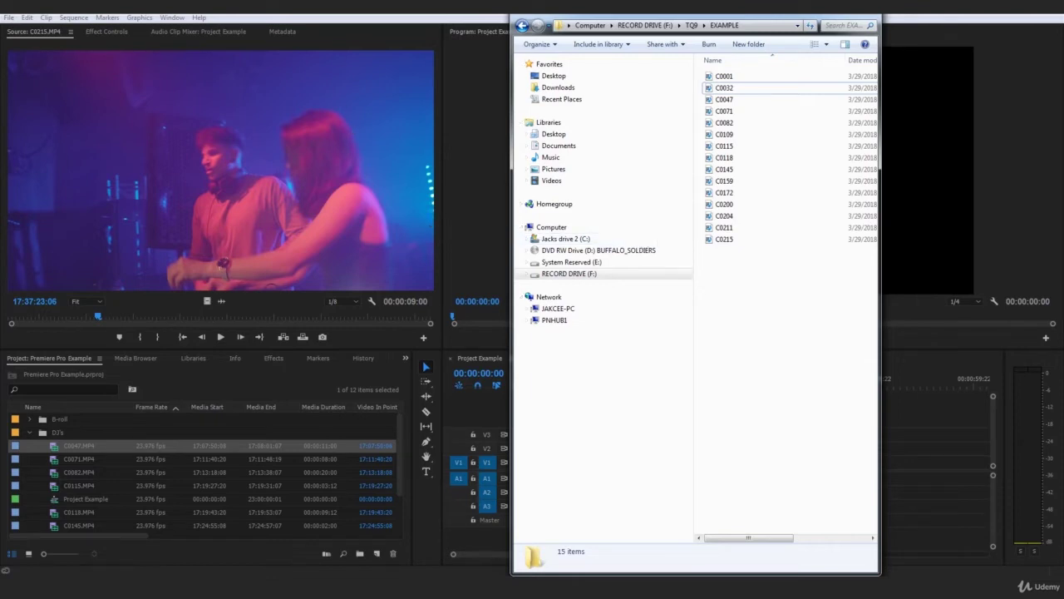
click(311, 194)
Step: Play C0215.MP4 from its beginning in the Source monitor to find the part worth using
drag(98, 318, 4, 322)
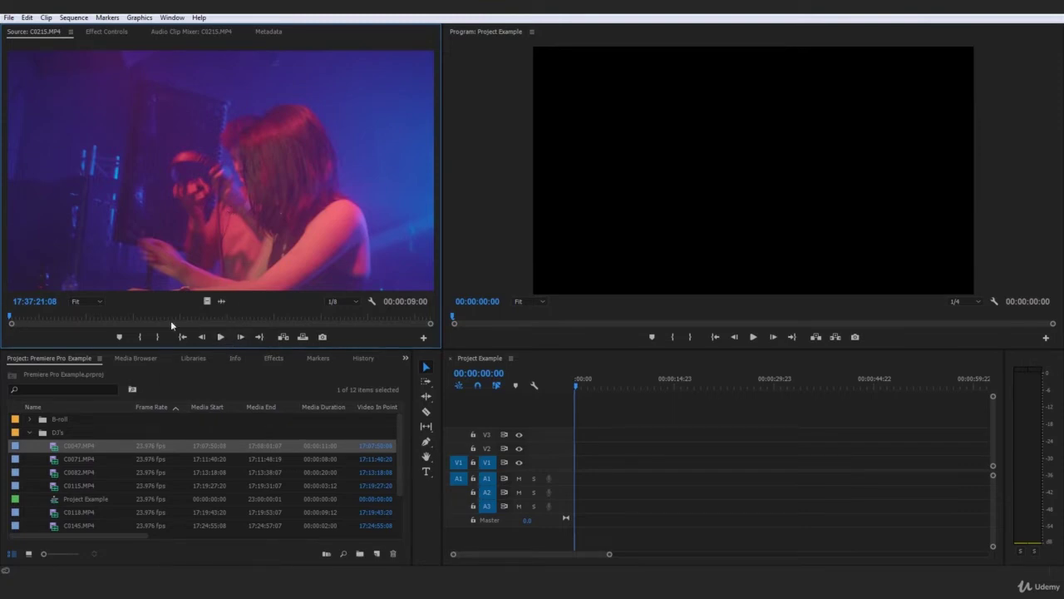
click(222, 337)
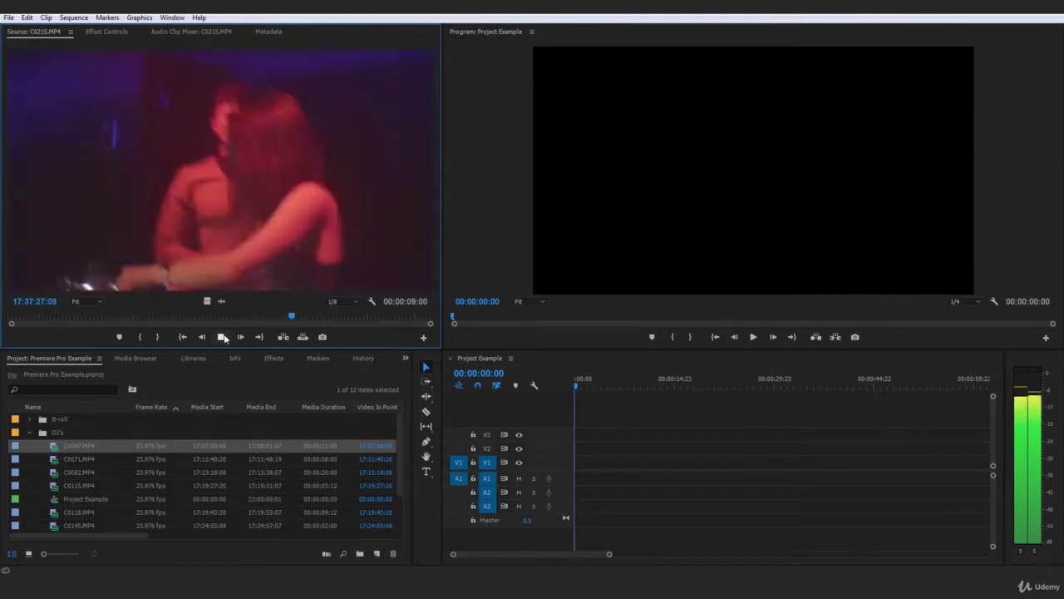
click(222, 336)
drag(306, 321, 2, 301)
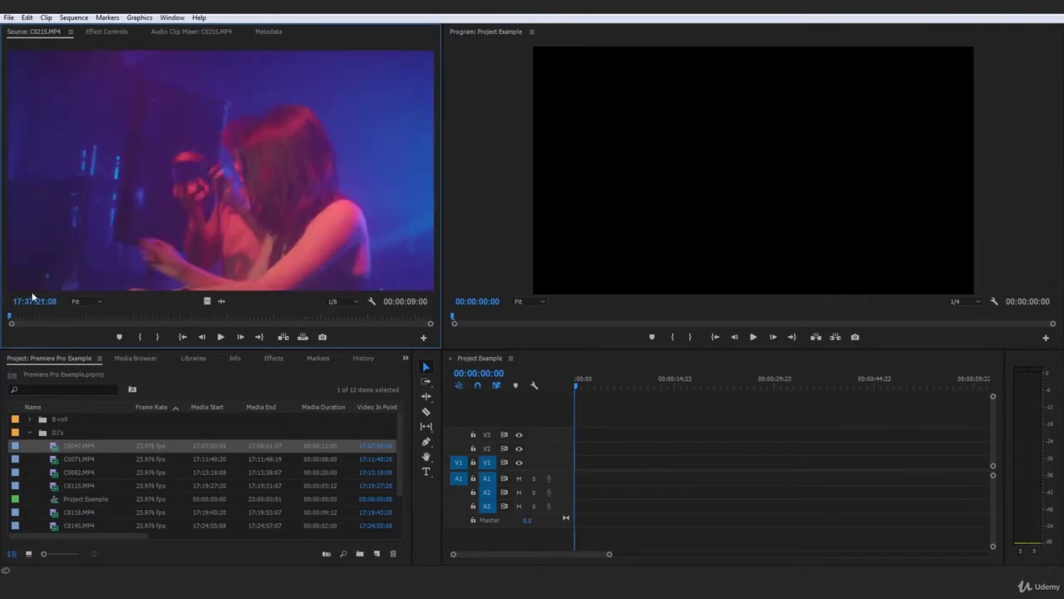
key(space)
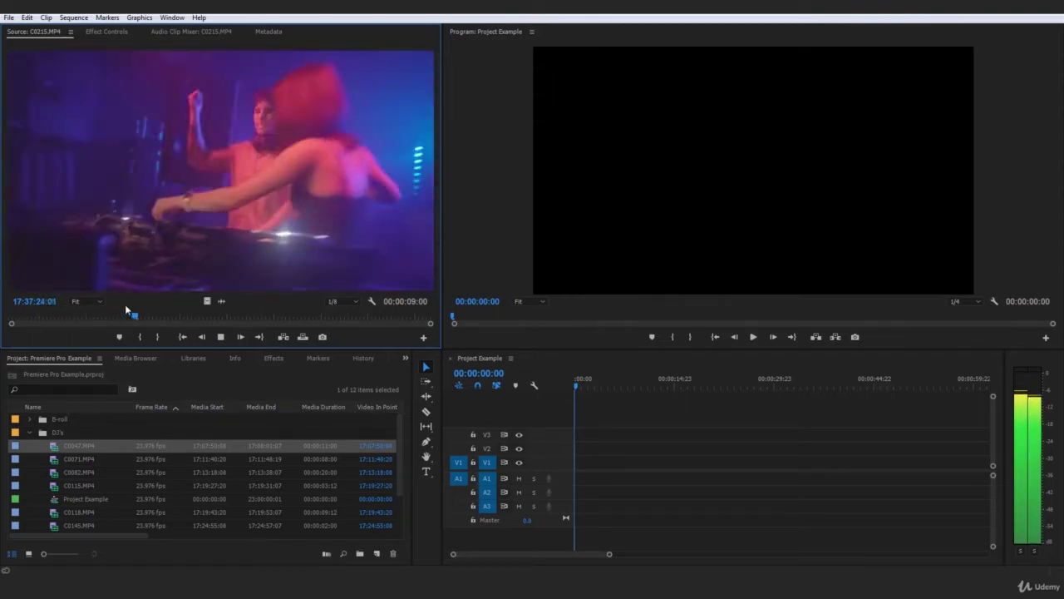
Step: Mark an In point at 17:37:23:15 on C0215.MP4 in the Source monitor
drag(159, 318, 117, 323)
drag(139, 364, 139, 364)
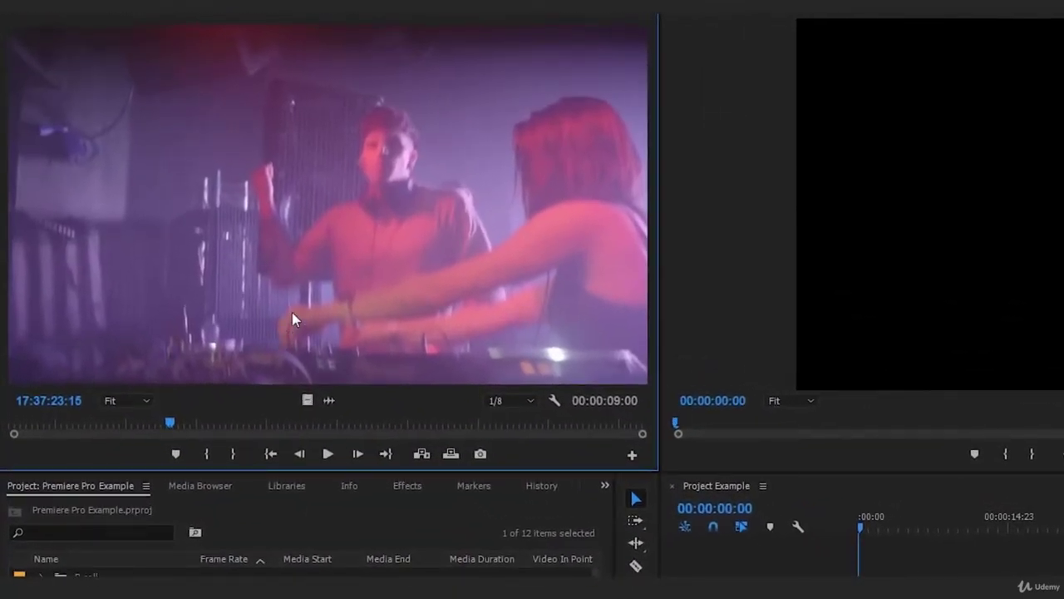
key(i)
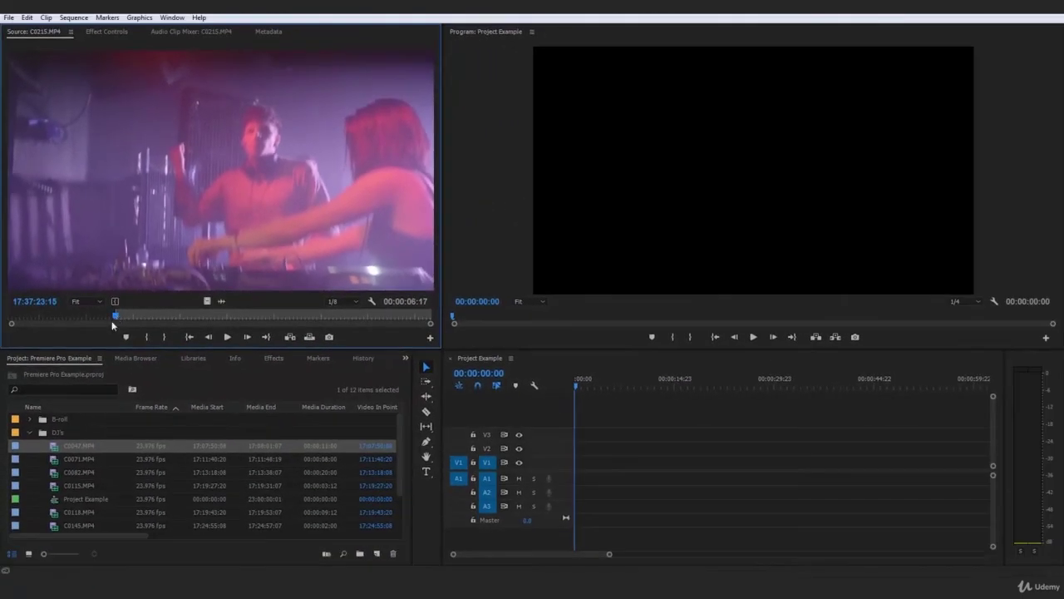
Step: Play C0215.MP4 from its In point in the Source monitor and mark an Out point at 17:37:25:23
mouse_move(118, 317)
mouse_down()
mouse_move(10, 322)
mouse_move(116, 317)
mouse_up()
click(227, 337)
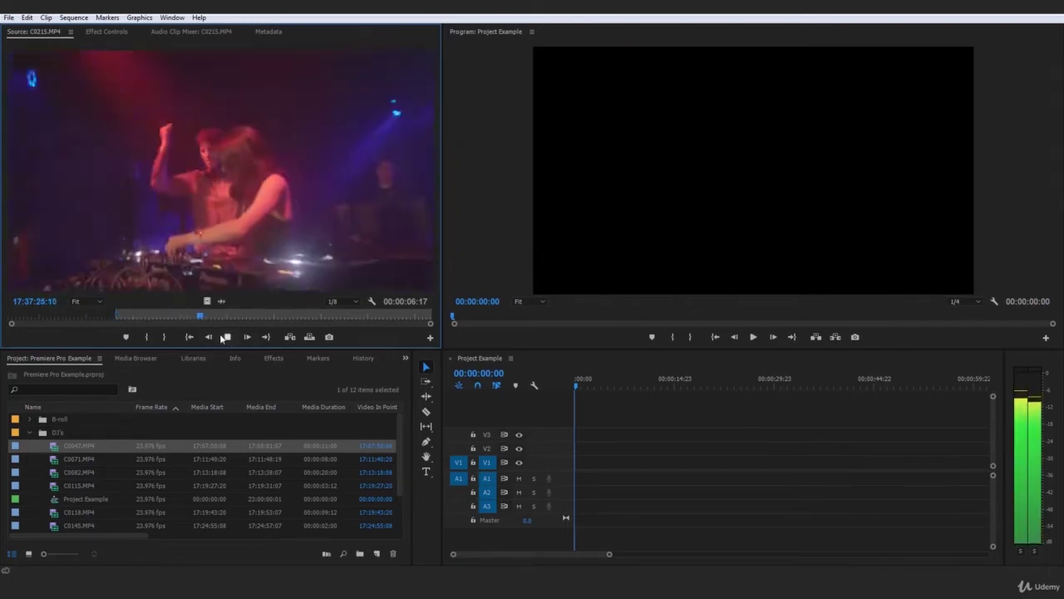
click(230, 336)
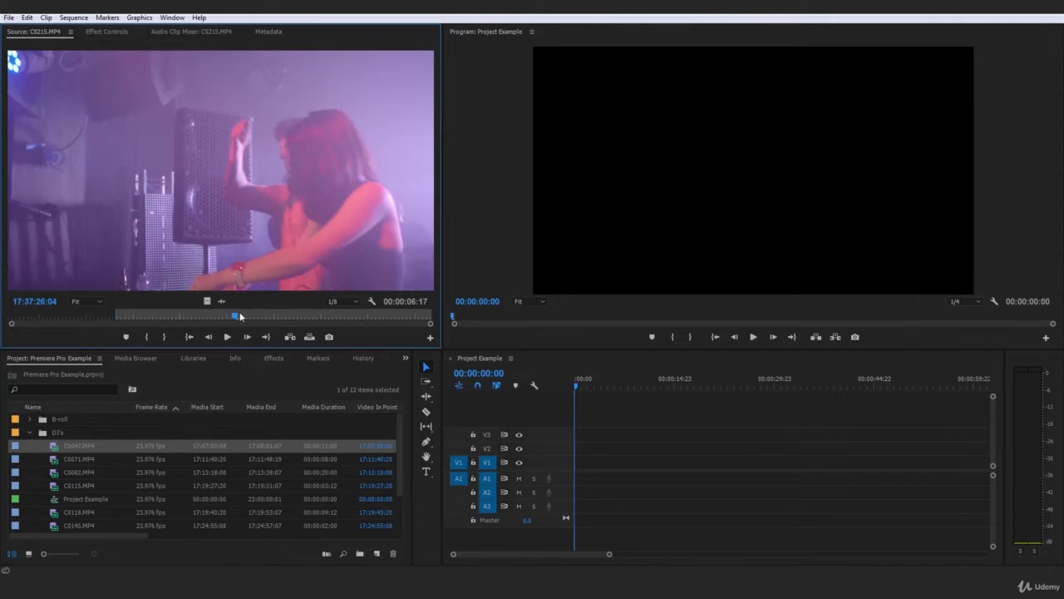
mouse_move(238, 316)
mouse_down()
mouse_move(311, 315)
mouse_move(117, 324)
mouse_move(259, 322)
mouse_move(237, 317)
mouse_up()
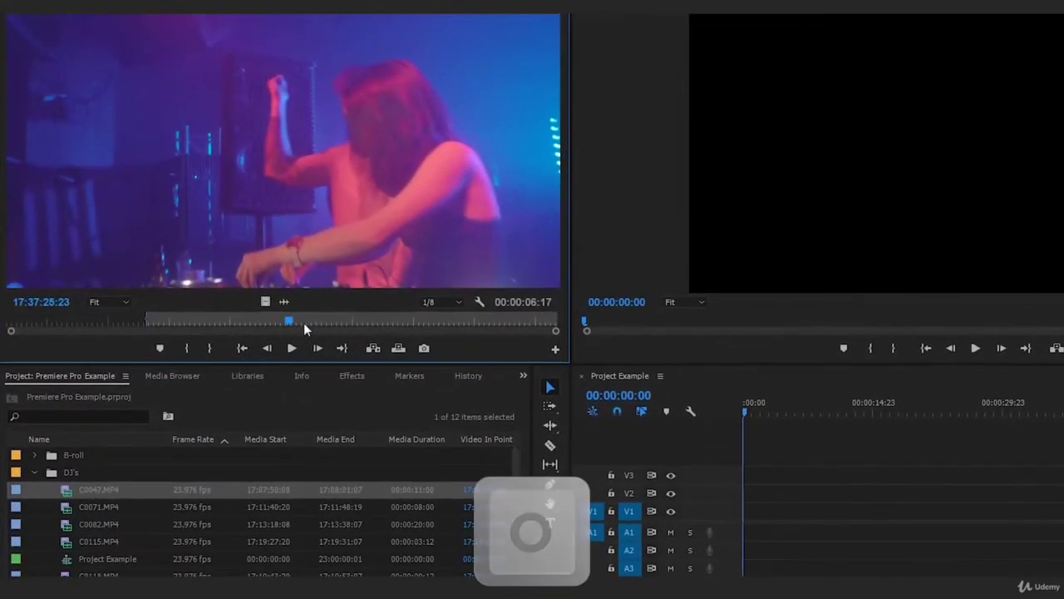
key(o)
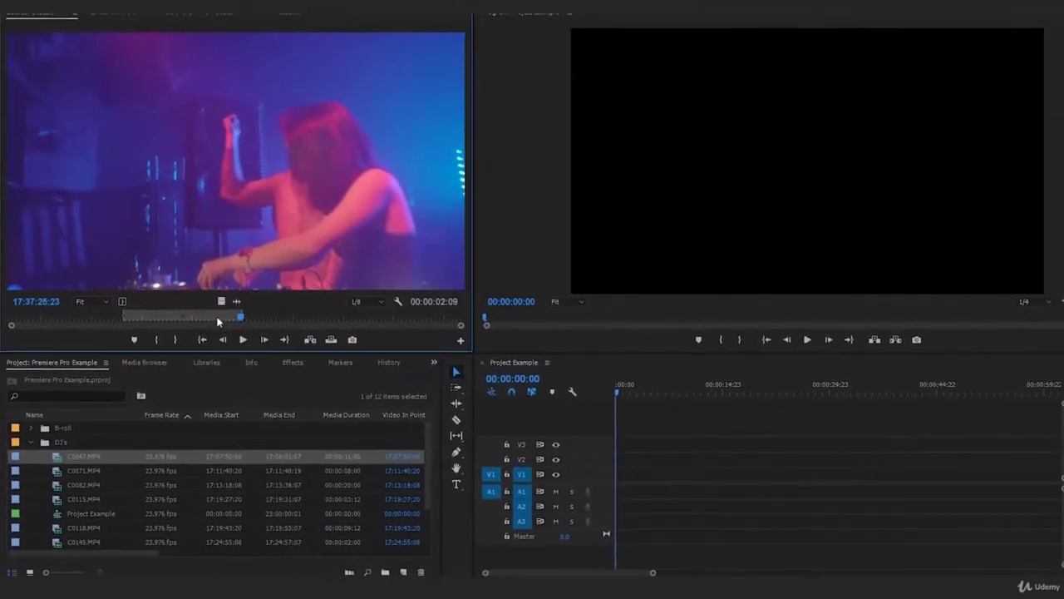
Step: Place the marked part of C0215.MP4 at the start of the Project Example timeline and play it
drag(81, 443, 583, 479)
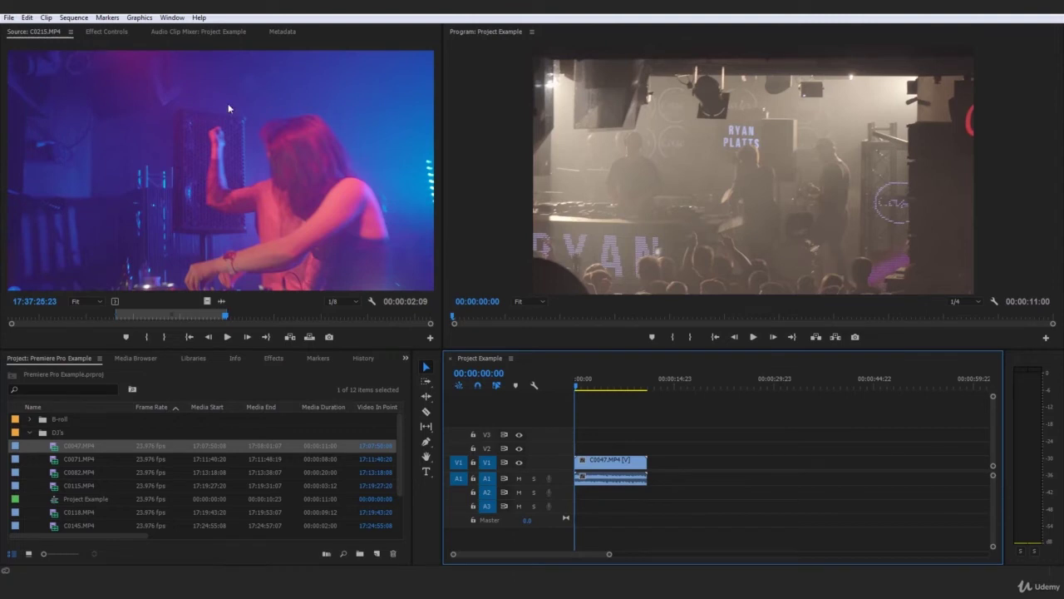
click(266, 131)
scroll(125, 476, down, 3)
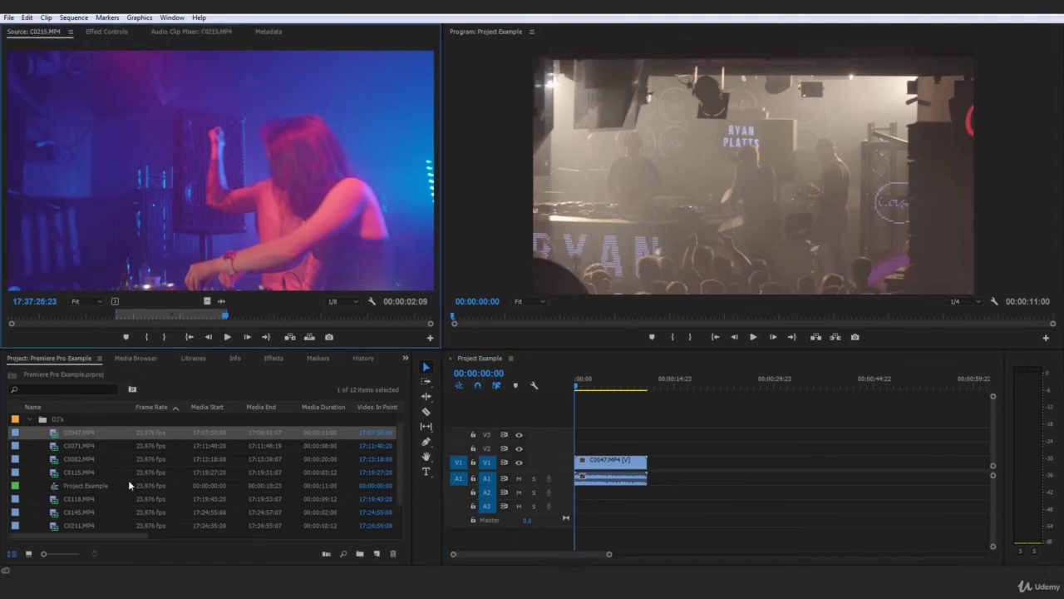
click(55, 513)
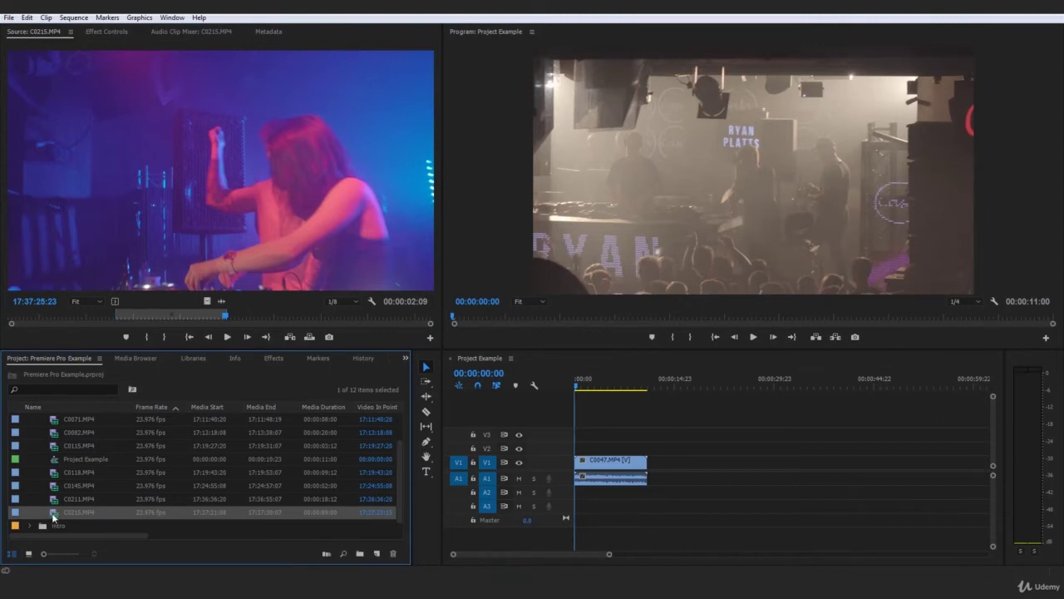
drag(53, 517, 584, 469)
key(ctrl+z)
key(space)
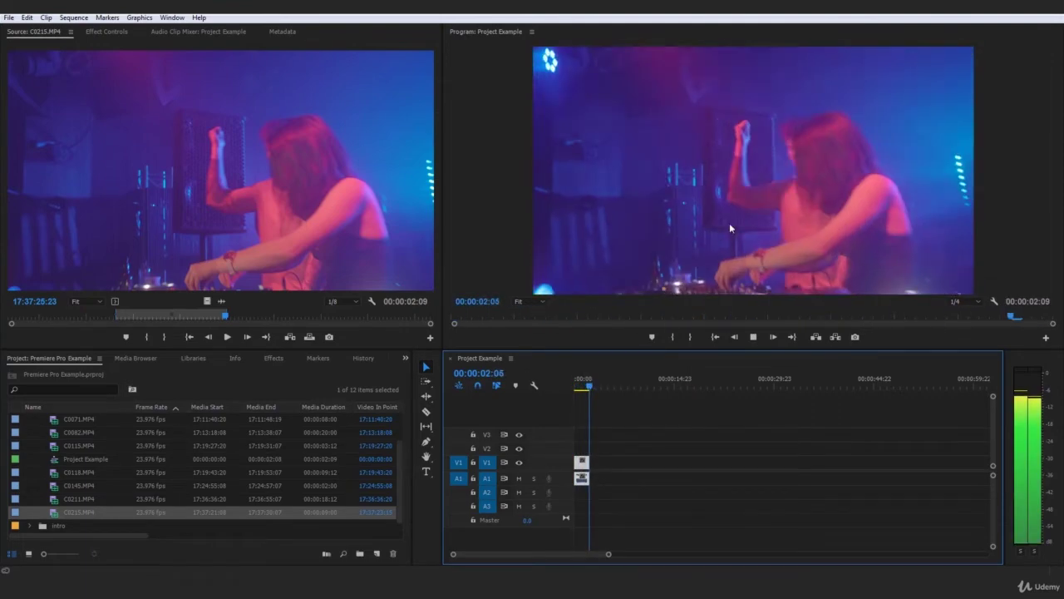
Step: Return the playhead to the sequence start and delete the C0215.MP4 clip from the timeline
key(Home)
drag(613, 449, 563, 499)
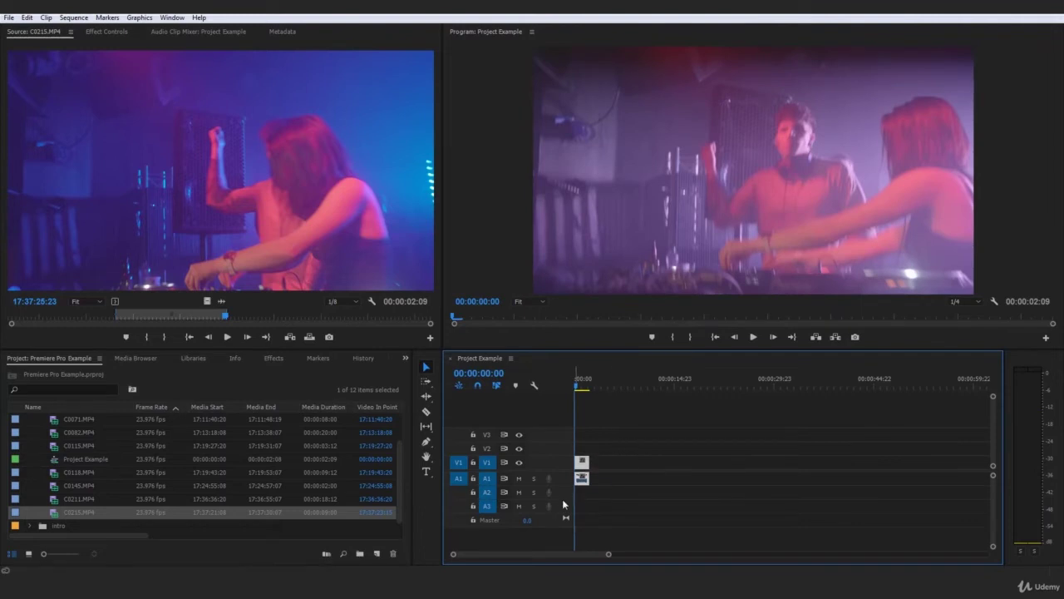
key(Delete)
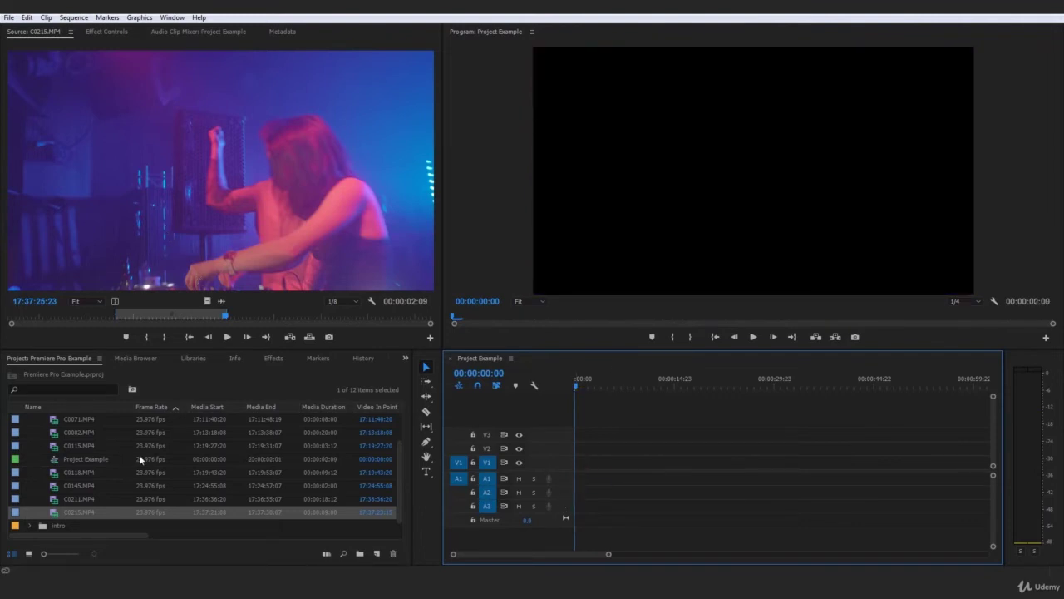
Step: Mark an In point at 17:07:52:00 on C0047.MP4 in the Source monitor and play the clip from there
scroll(137, 470, up, 1)
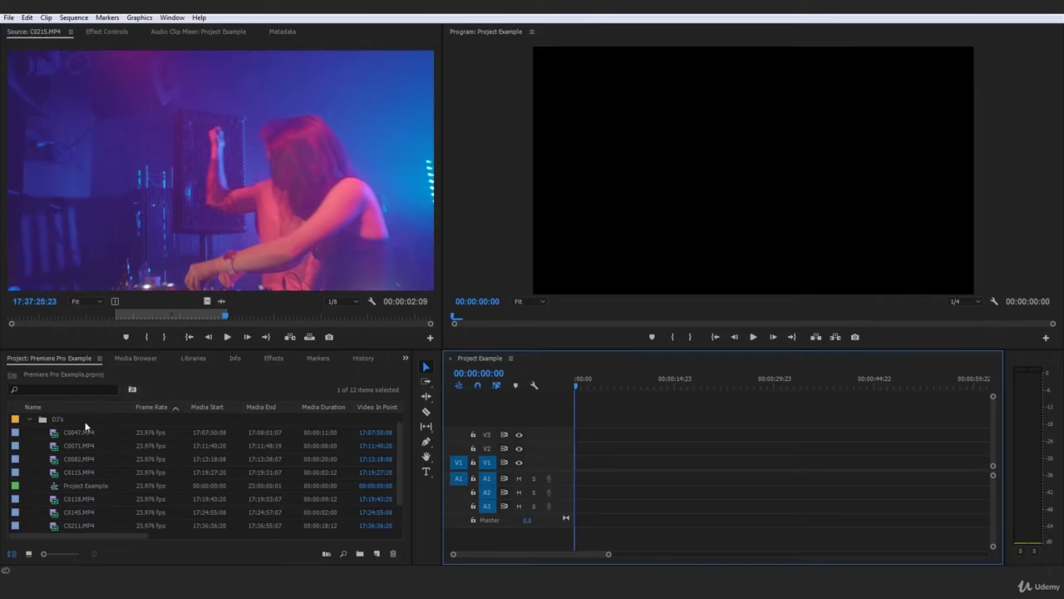
drag(55, 434, 168, 252)
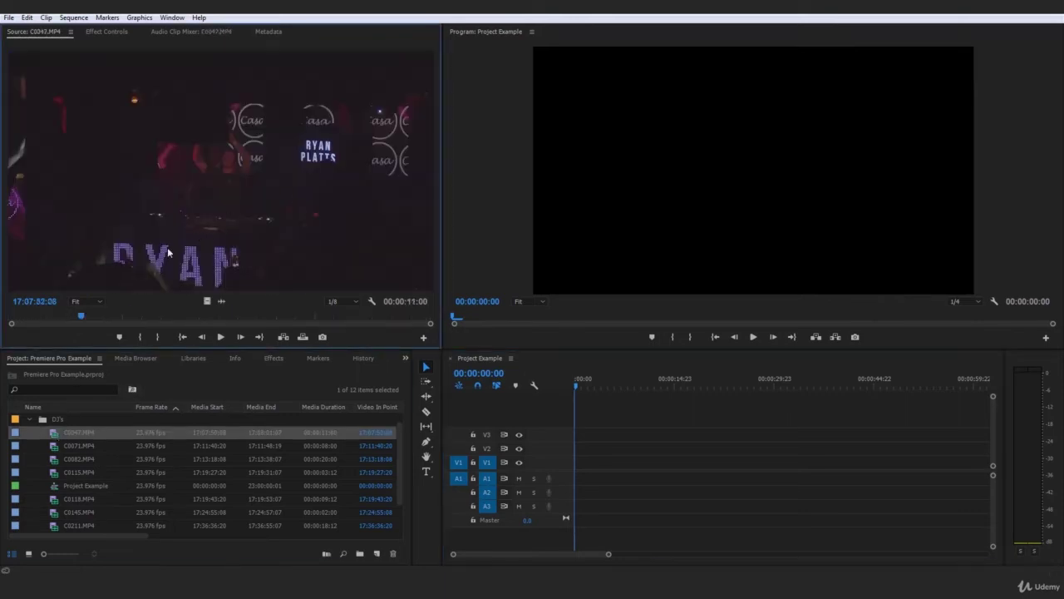
mouse_move(67, 318)
mouse_down()
mouse_move(44, 318)
mouse_move(90, 320)
mouse_move(70, 320)
mouse_up()
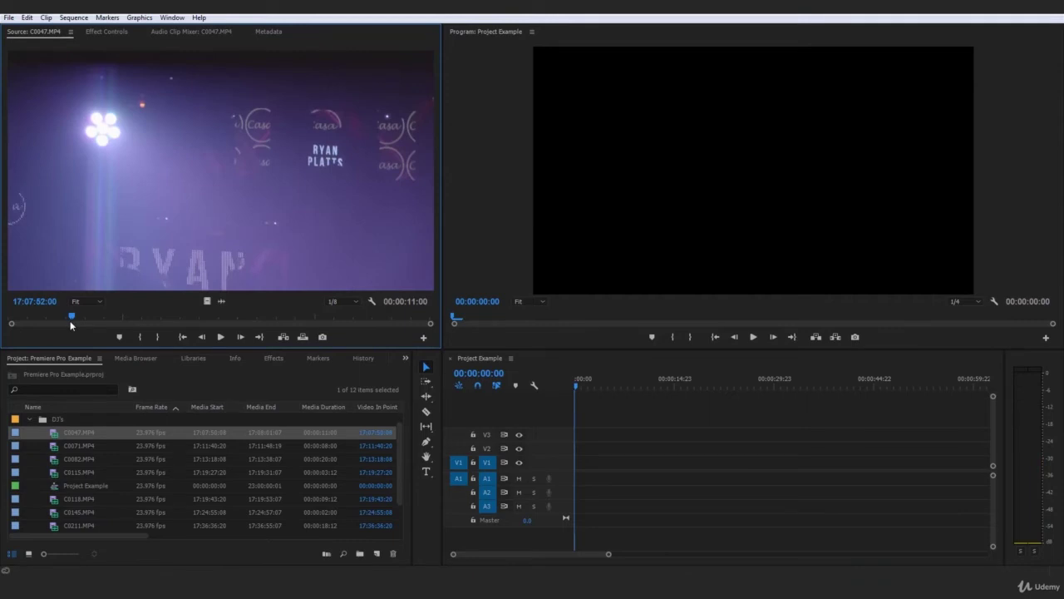
key(i)
click(227, 337)
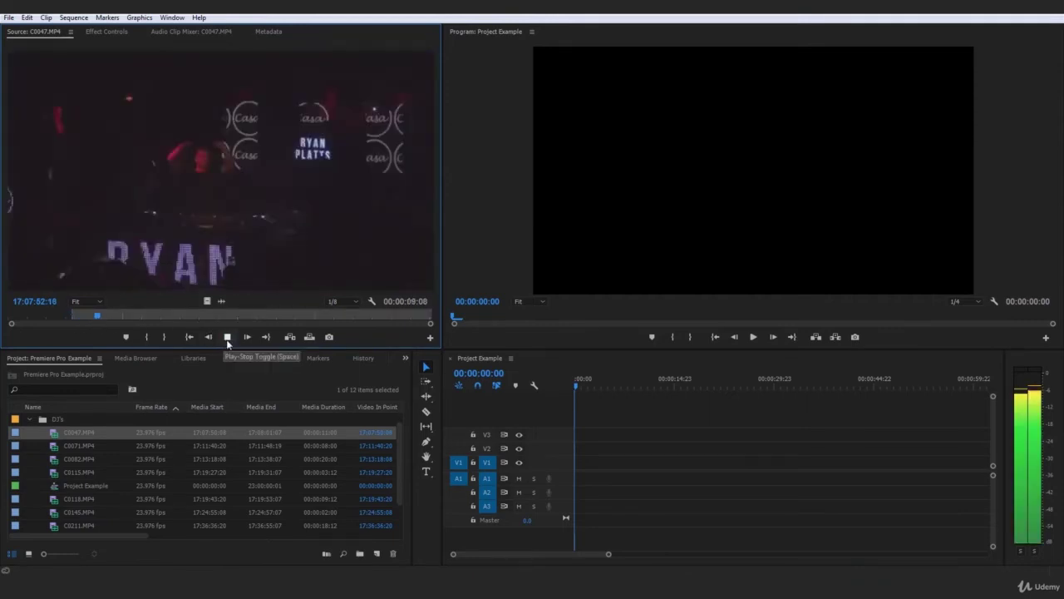
click(230, 338)
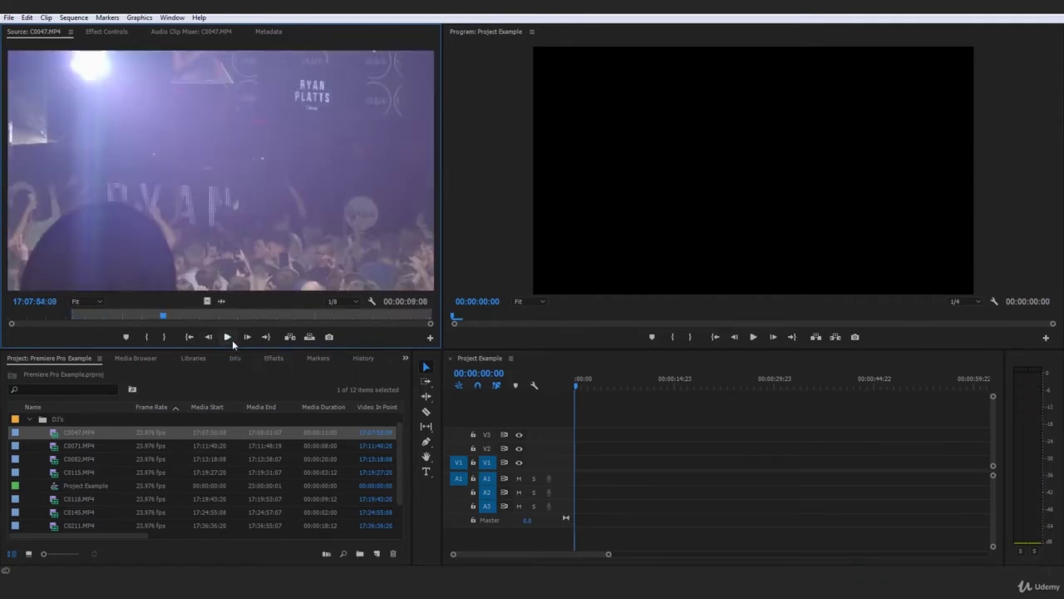
Step: Review C0071.MP4 in the Source monitor and mark an In point at 17:11:41:12
double_click(54, 447)
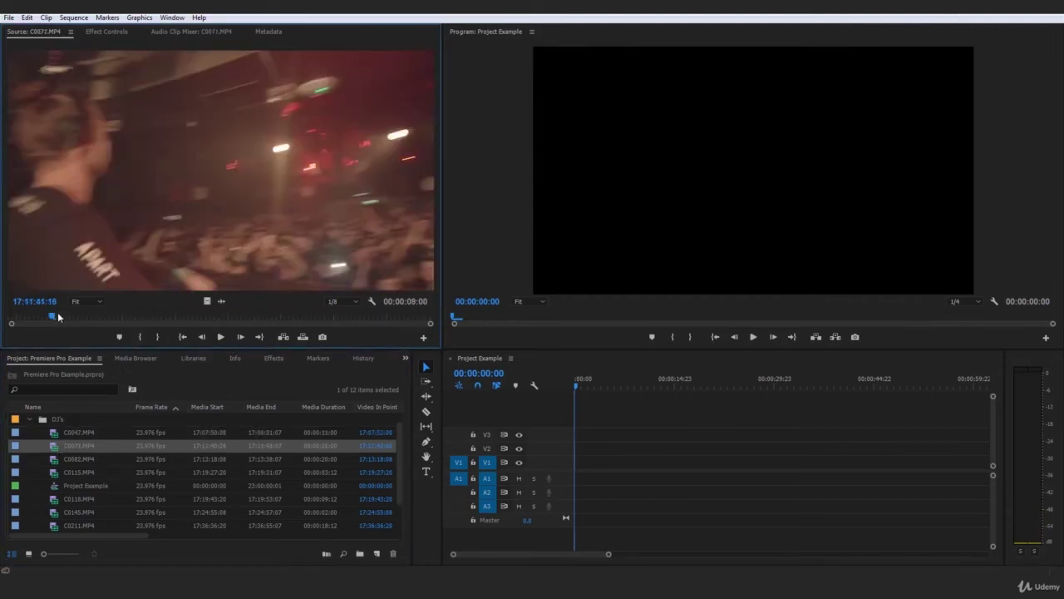
drag(57, 315, 9, 321)
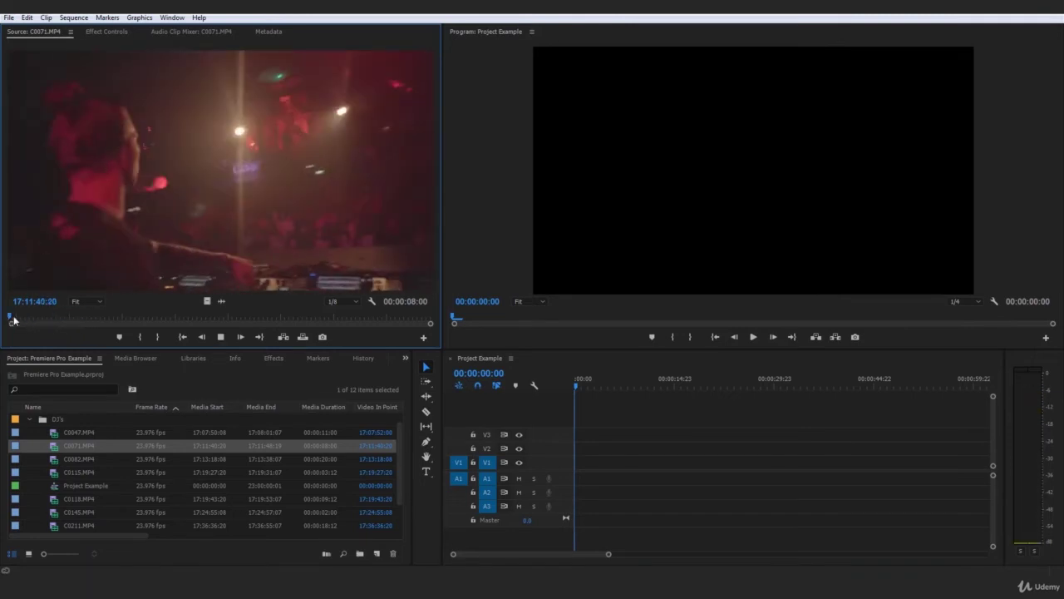
key(space)
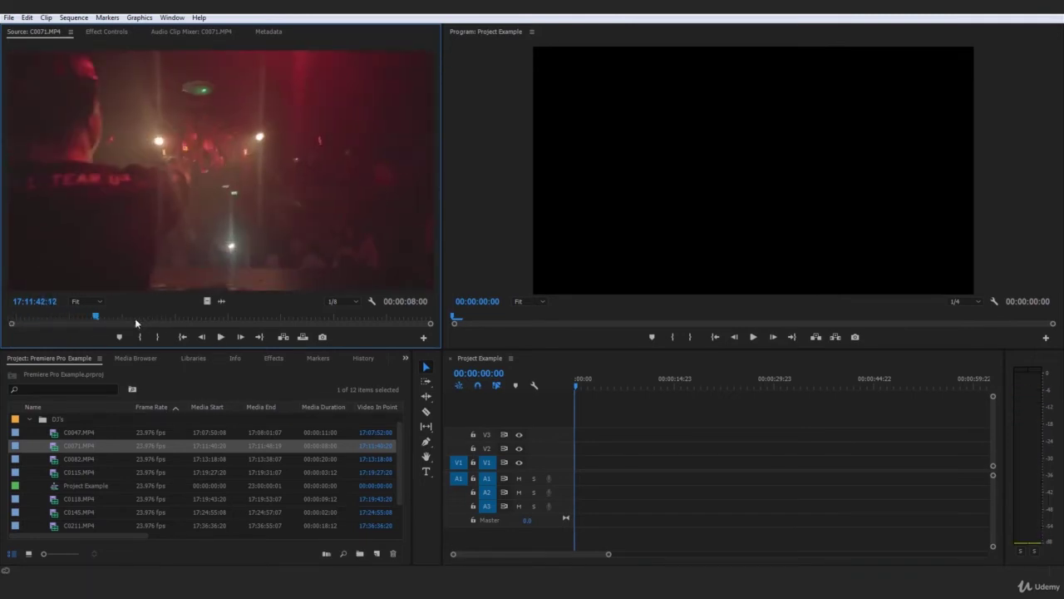
drag(108, 315, 46, 320)
key(space)
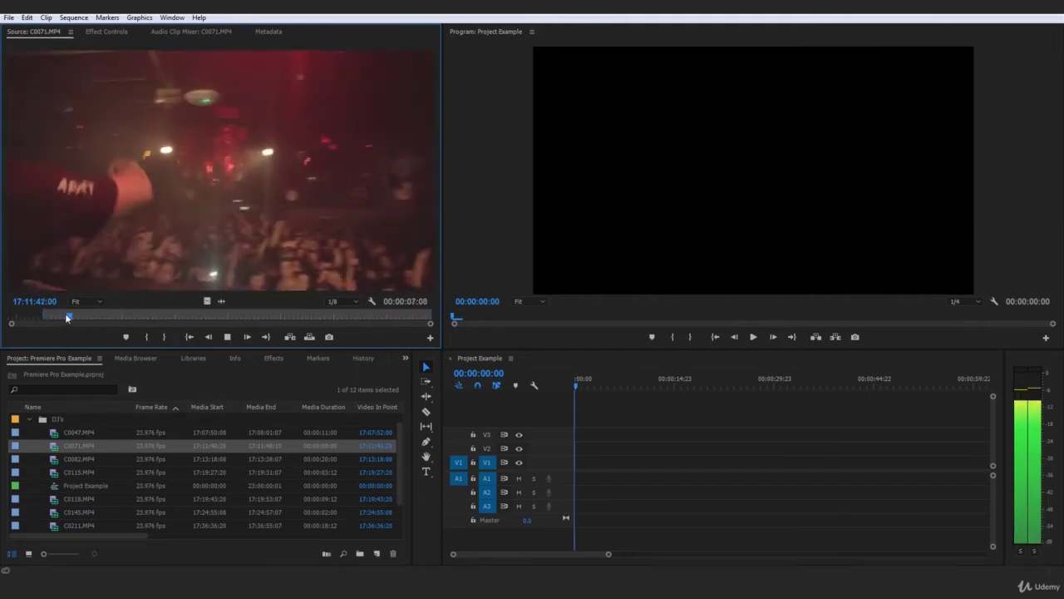
key(space)
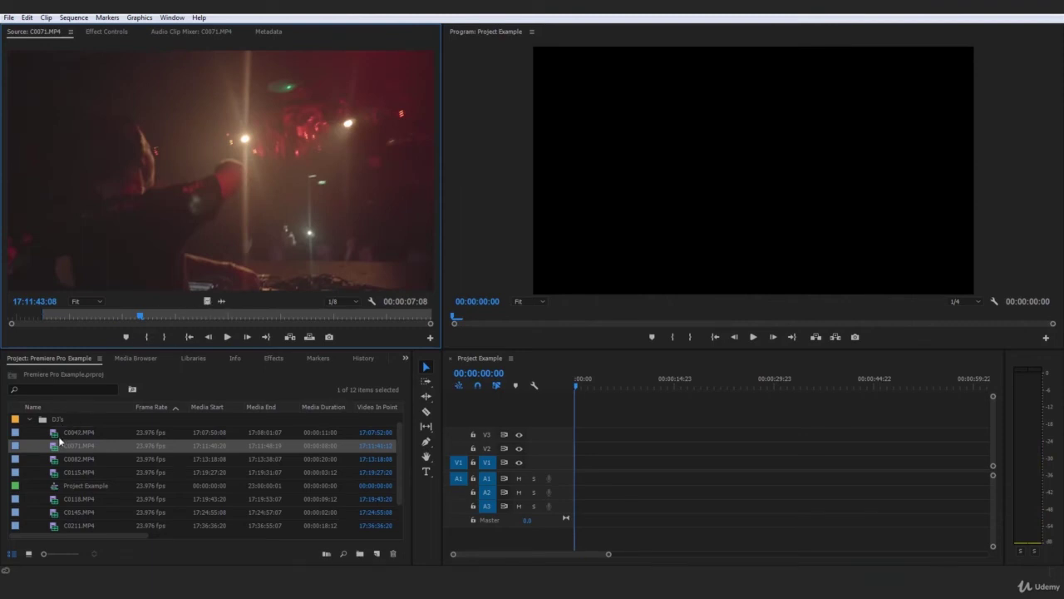
Step: Place the marked part of C0071.MP4 at the start of the timeline and scrub to 00:00:02:00
drag(58, 441, 602, 463)
click(582, 385)
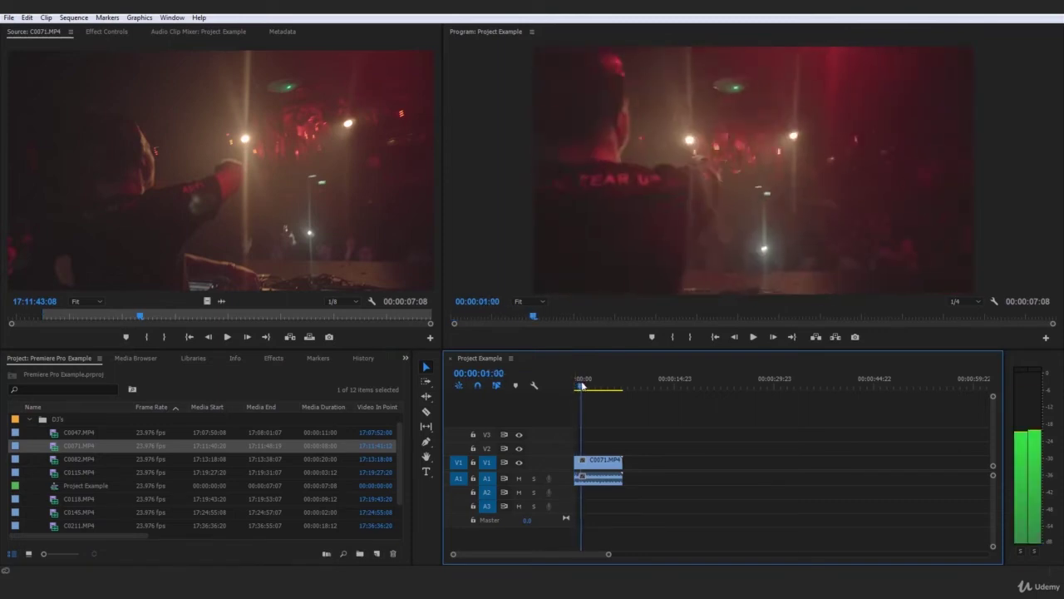
drag(583, 385, 588, 385)
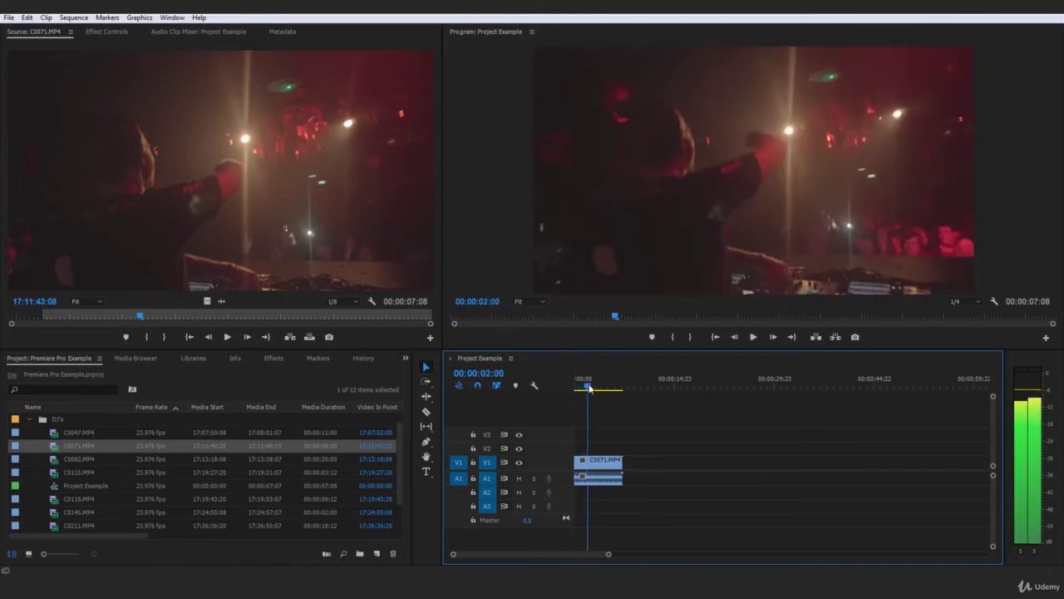
Step: Move the playhead back to the sequence start and delete the C0071.MP4 clip from the timeline
drag(576, 463, 580, 463)
mouse_move(587, 385)
mouse_down()
mouse_move(598, 392)
mouse_move(575, 386)
mouse_up()
click(581, 464)
key(Delete)
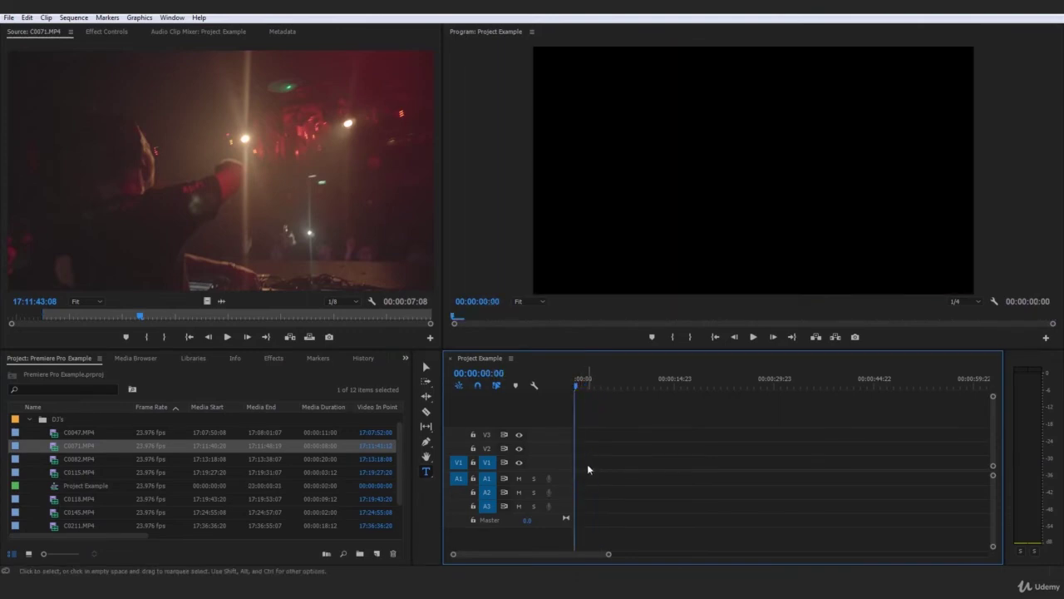
Step: Load C0082.MP4 in the Source monitor and scrub back to its beginning
double_click(53, 460)
drag(85, 323, 3, 320)
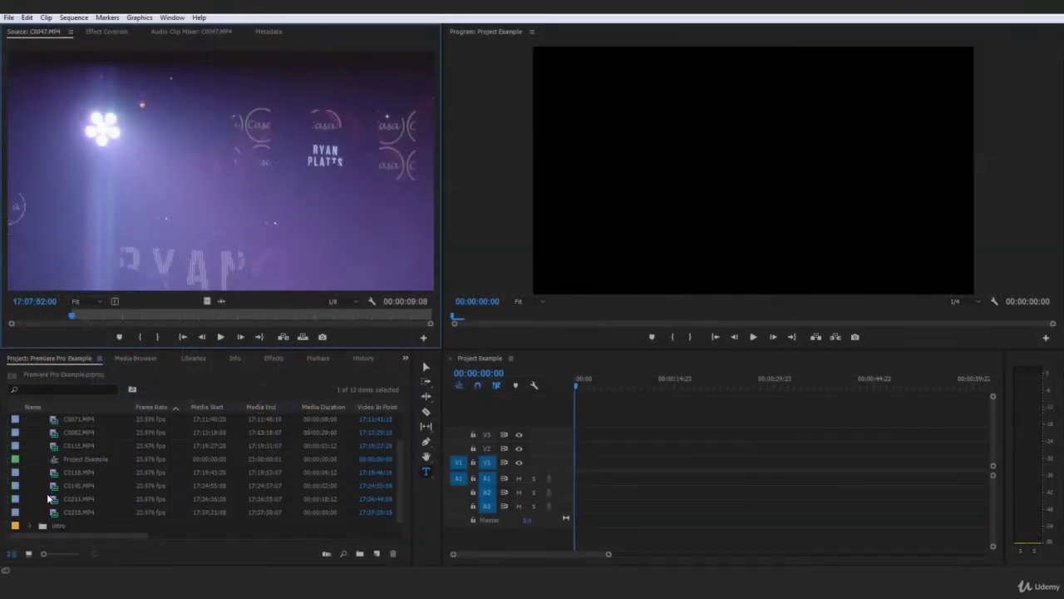
Step: Open C0215, C0211, C0145, C0118 and C0047 one after another in the Source monitor to check their marked ranges
click(55, 511)
double_click(55, 511)
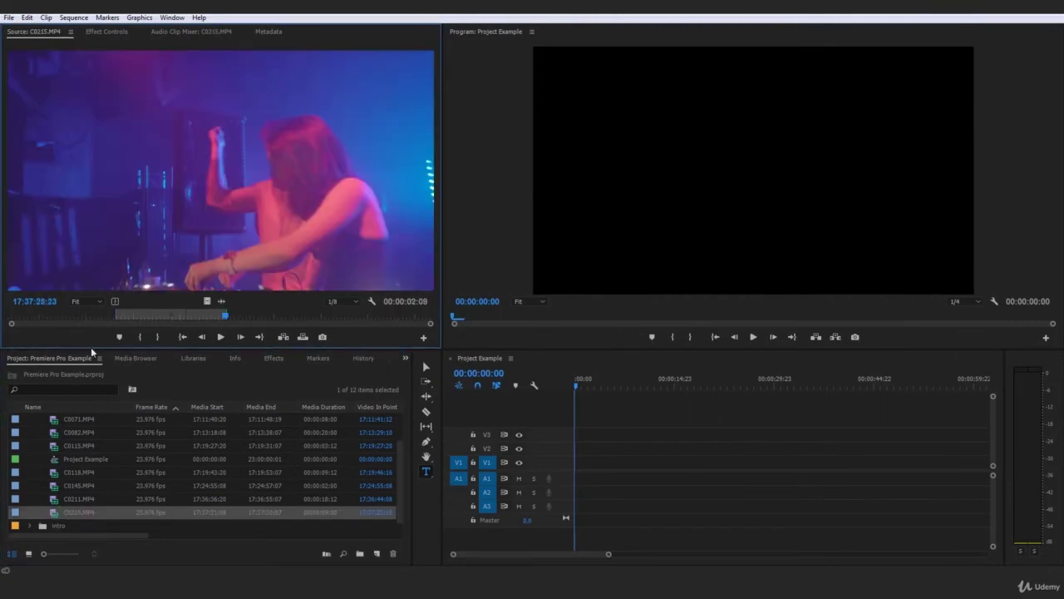
double_click(60, 499)
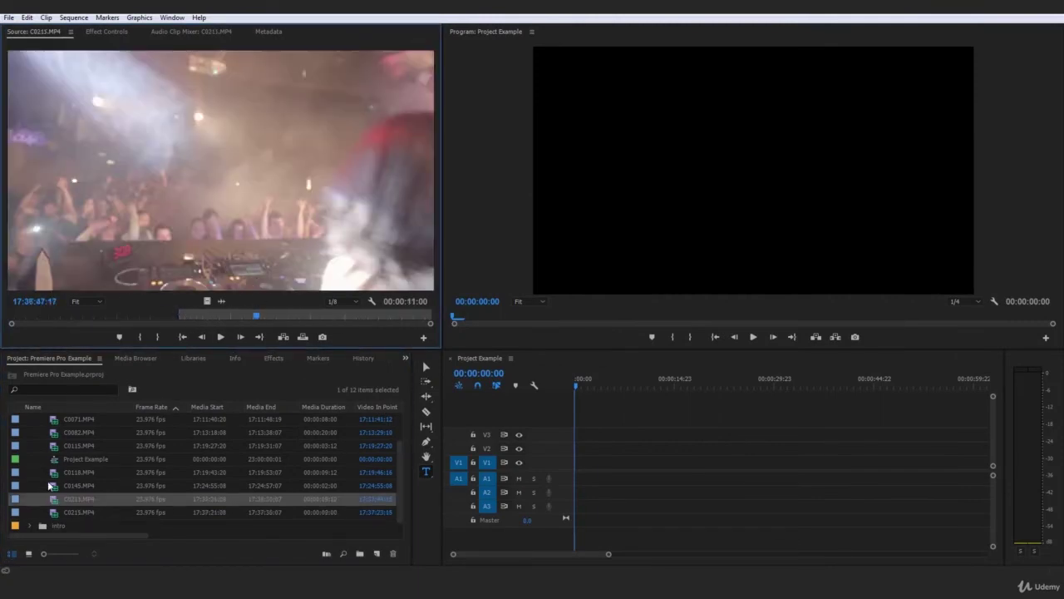
double_click(51, 486)
double_click(56, 474)
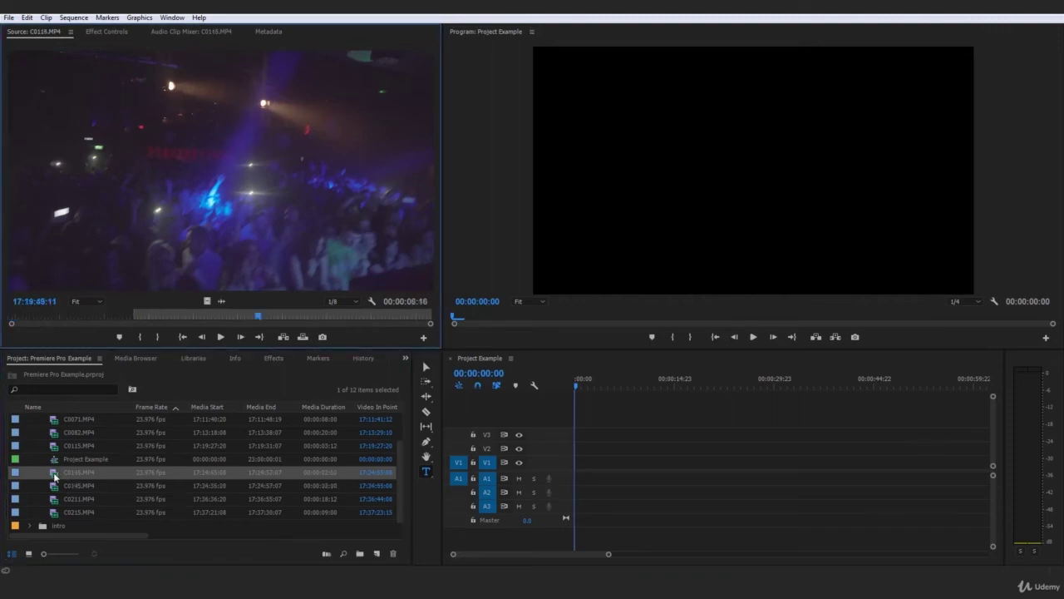
scroll(165, 474, up, 1)
double_click(54, 450)
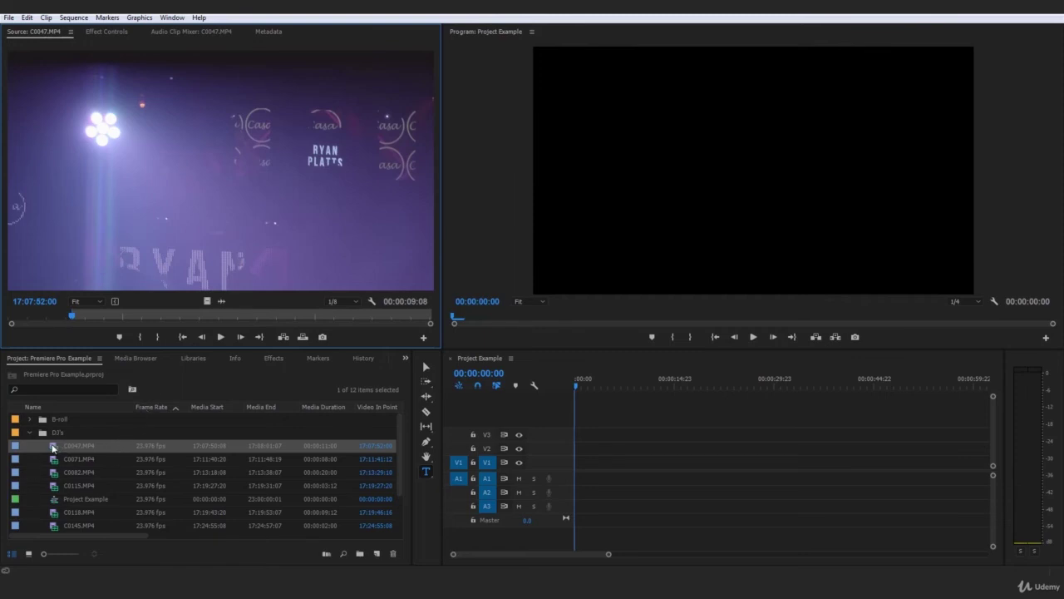
Step: Place the marked part of C0047.MP4 at the start of the timeline and mute audio track A1
drag(53, 449, 58, 451)
drag(167, 458, 582, 459)
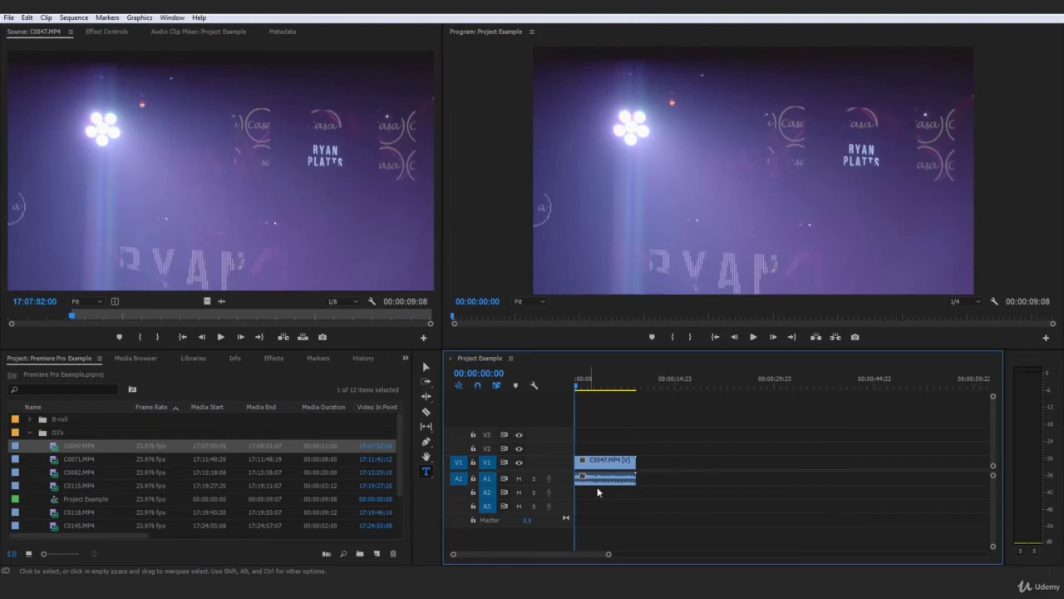
click(519, 478)
Step: Play the muted sequence briefly to 00:00:01:18 and return the playhead to the start
click(754, 337)
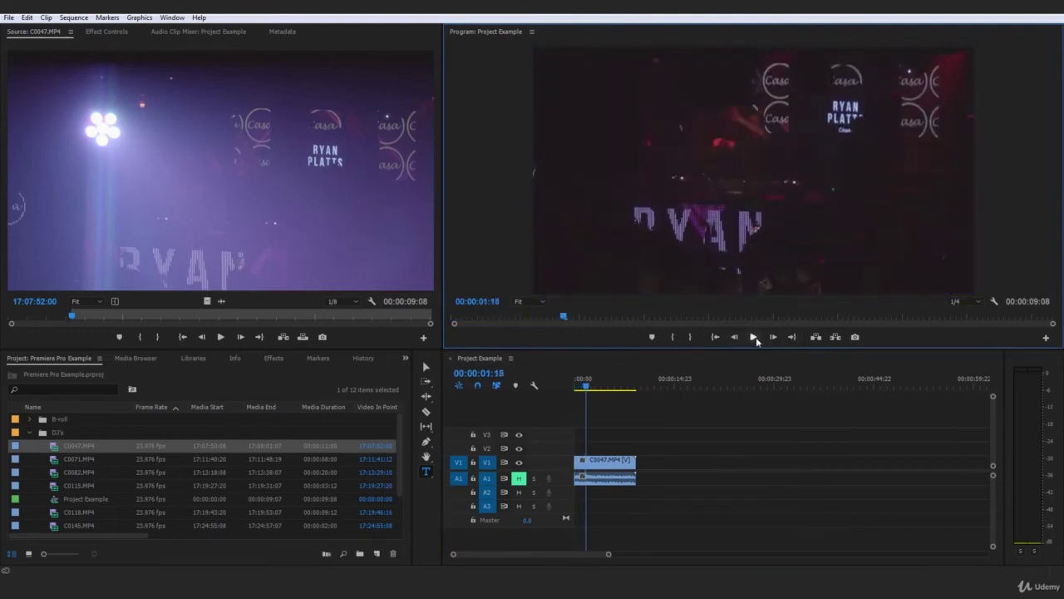
click(756, 337)
click(599, 483)
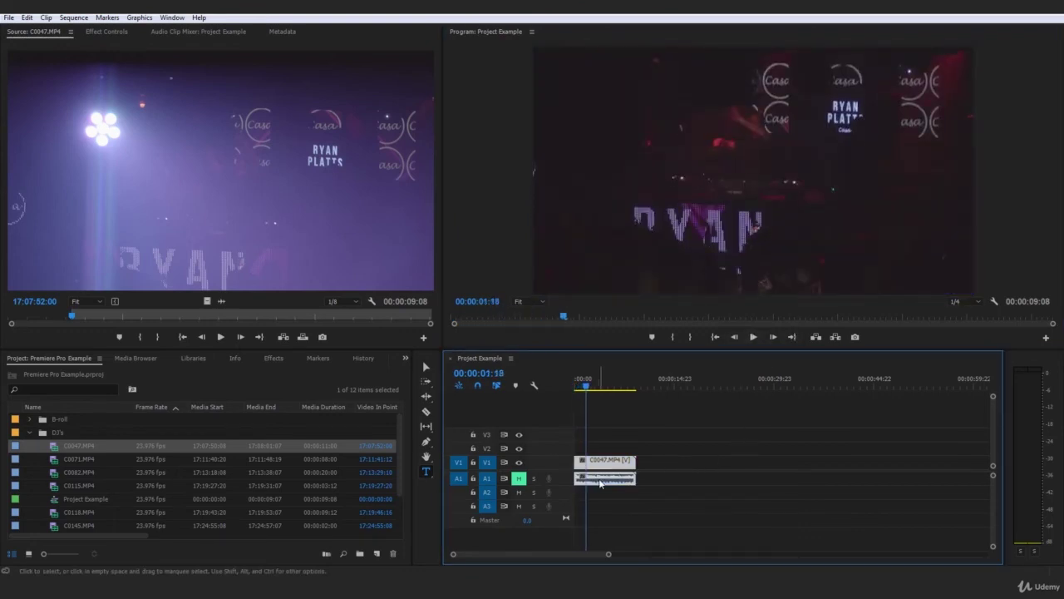
click(640, 437)
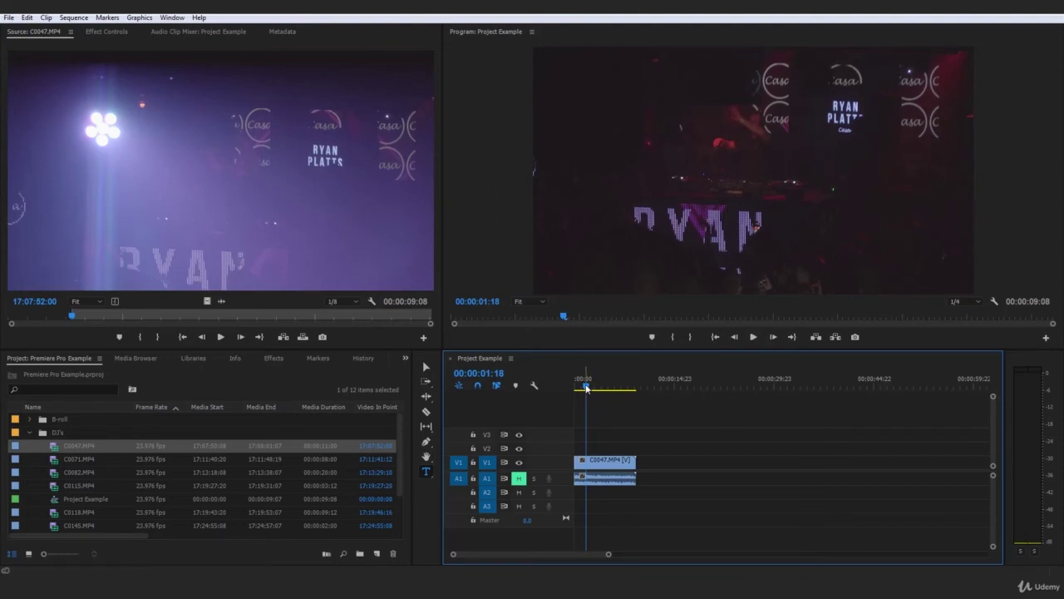
drag(586, 384, 573, 389)
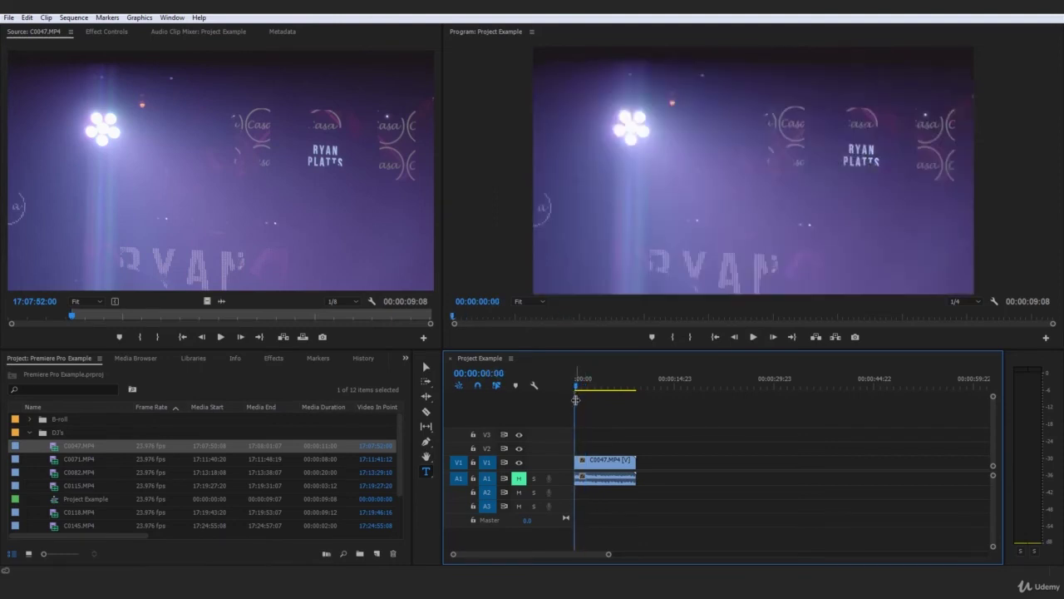
Step: Unmute audio track A1 and delete the C0047.MP4 clip from the timeline
click(624, 480)
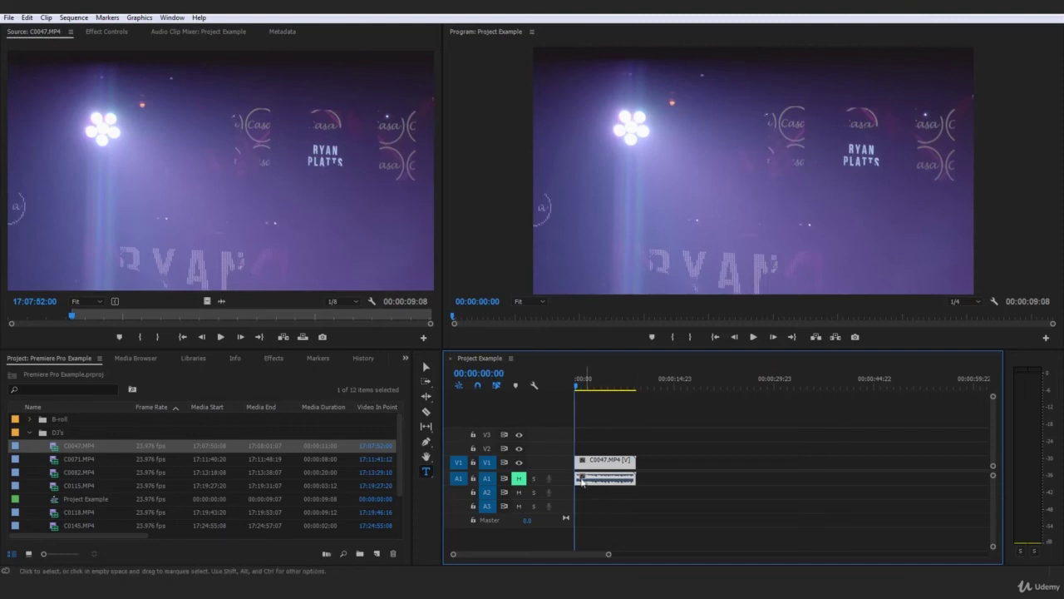
click(519, 479)
key(Delete)
Step: Load C0047.MP4 in the Source monitor and place only its video on track V1 at the start of the timeline
double_click(55, 447)
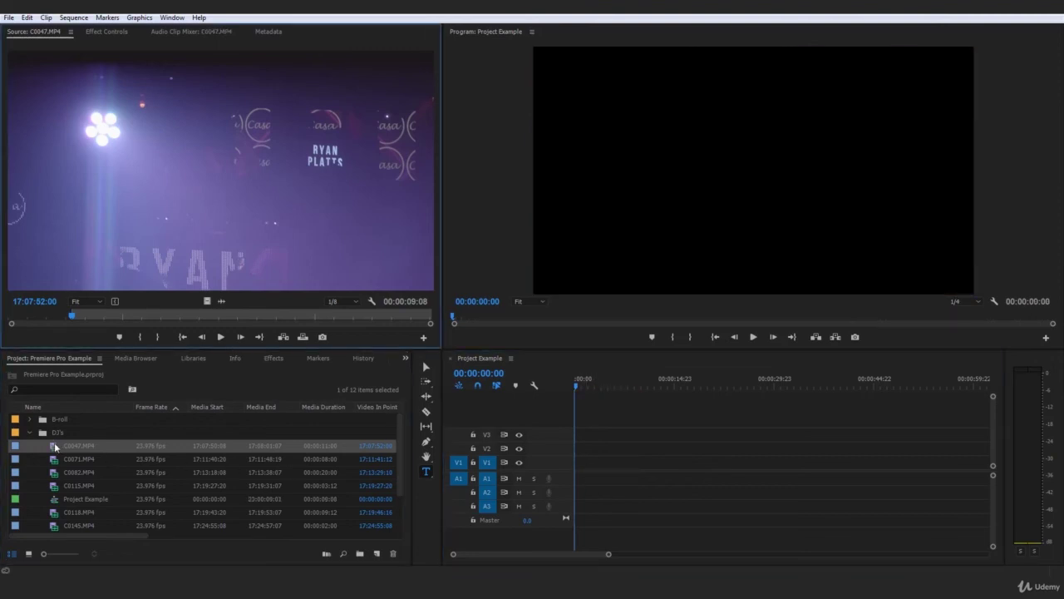
drag(60, 446, 109, 445)
drag(207, 301, 572, 460)
click(612, 462)
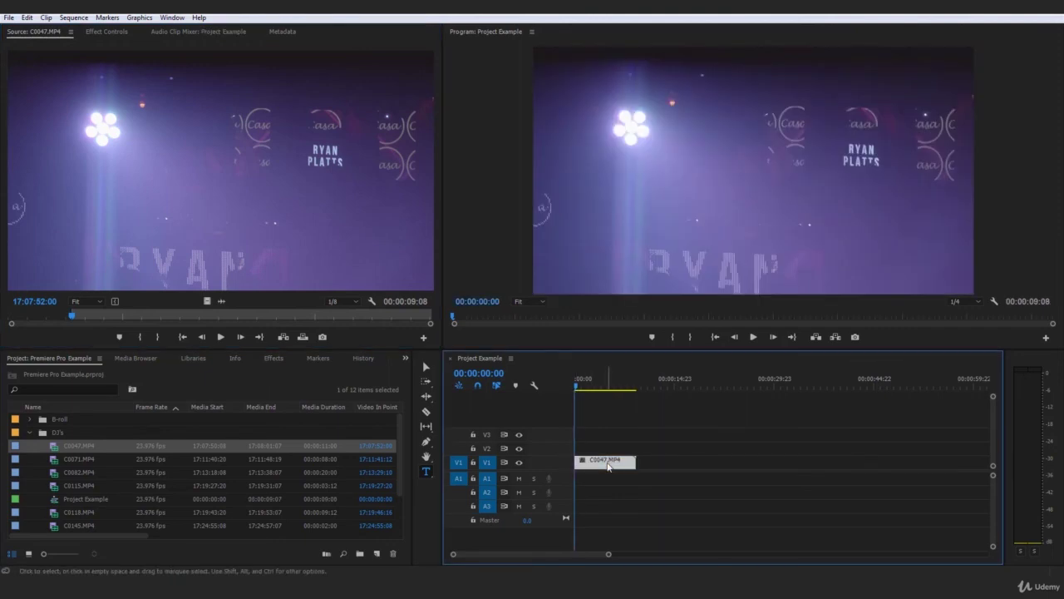
drag(589, 400, 572, 398)
Step: Place C0047.MP4 with its audio just after the first clip and move the playhead to 00:00:12:11
drag(41, 446, 643, 458)
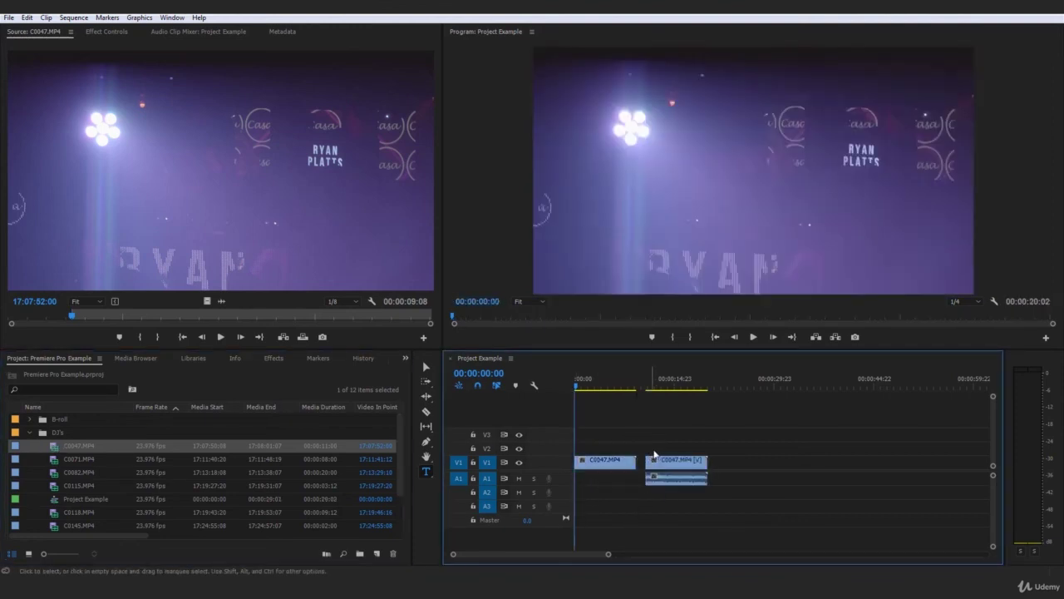
click(657, 384)
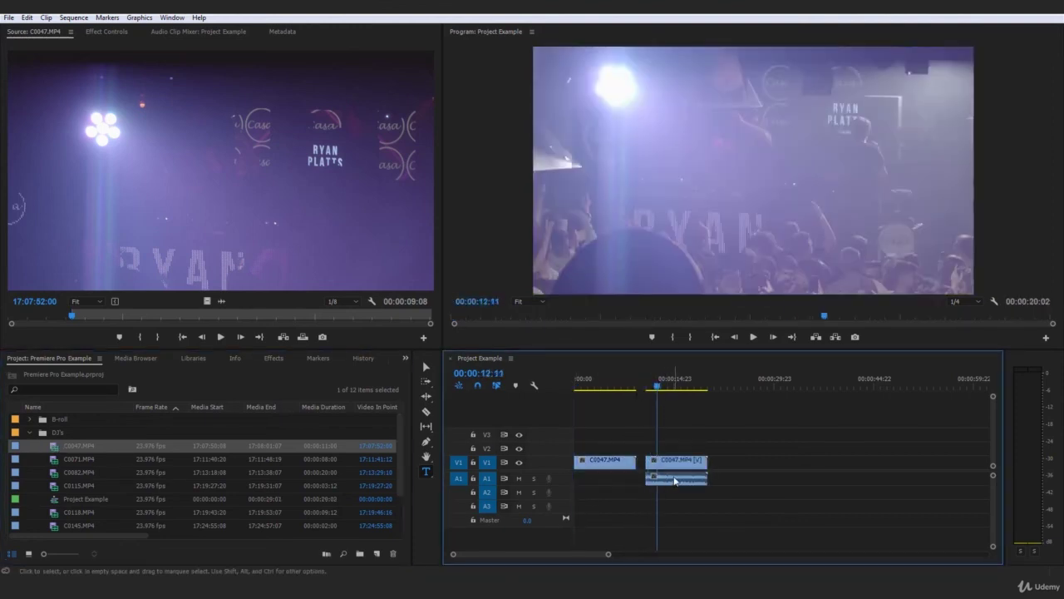
click(519, 479)
Step: Unlink the second C0047.MP4 clip's video and audio, and cut its audio from track A1
right_click(683, 466)
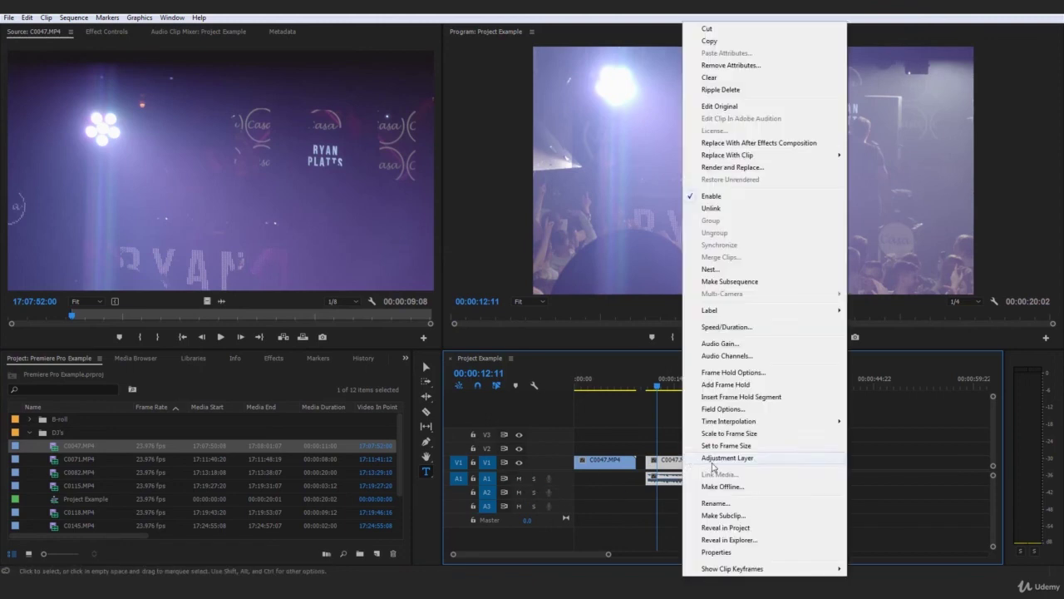
click(724, 209)
click(688, 479)
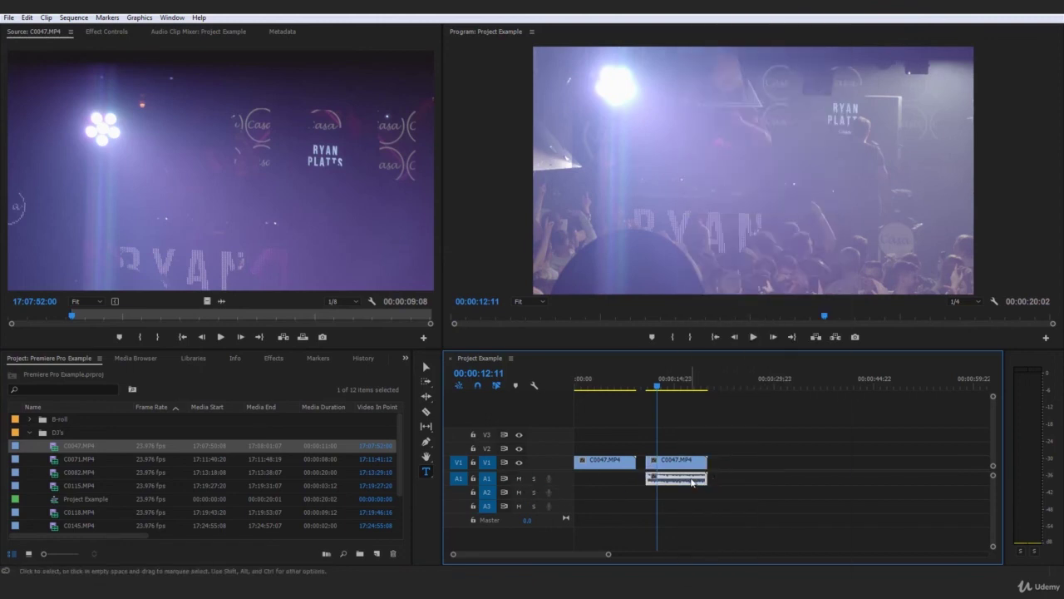
right_click(688, 479)
click(725, 98)
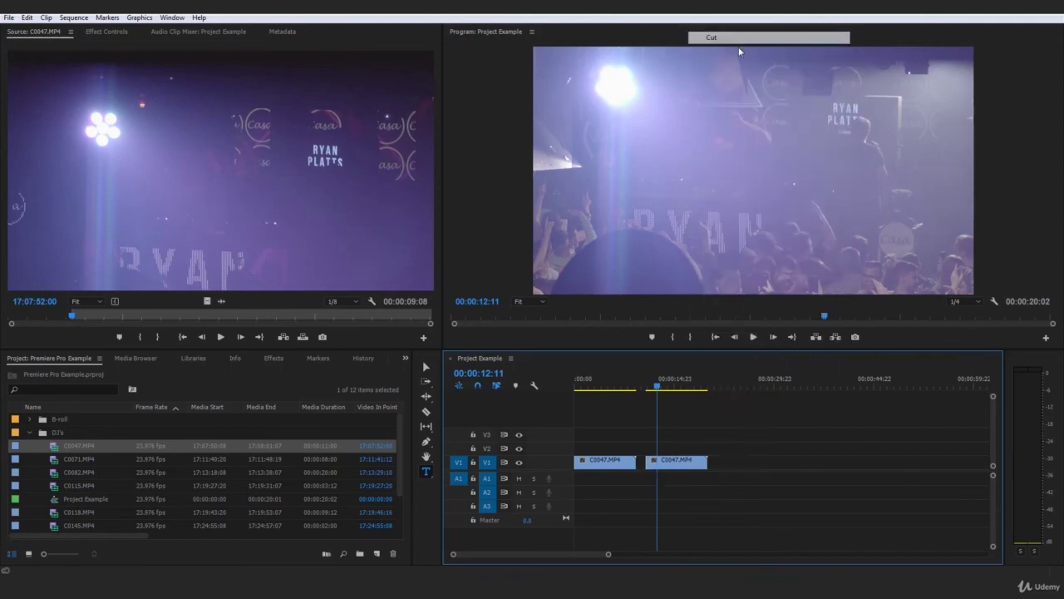
Step: Cut the second C0047.MP4 video clip from track V1
drag(737, 495, 682, 456)
right_click(683, 464)
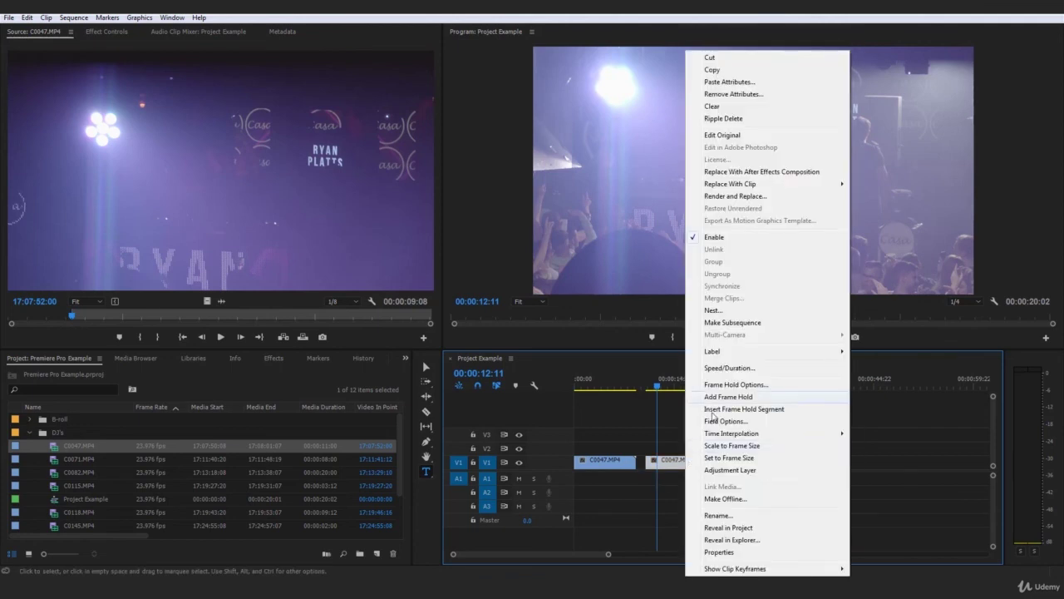
click(736, 59)
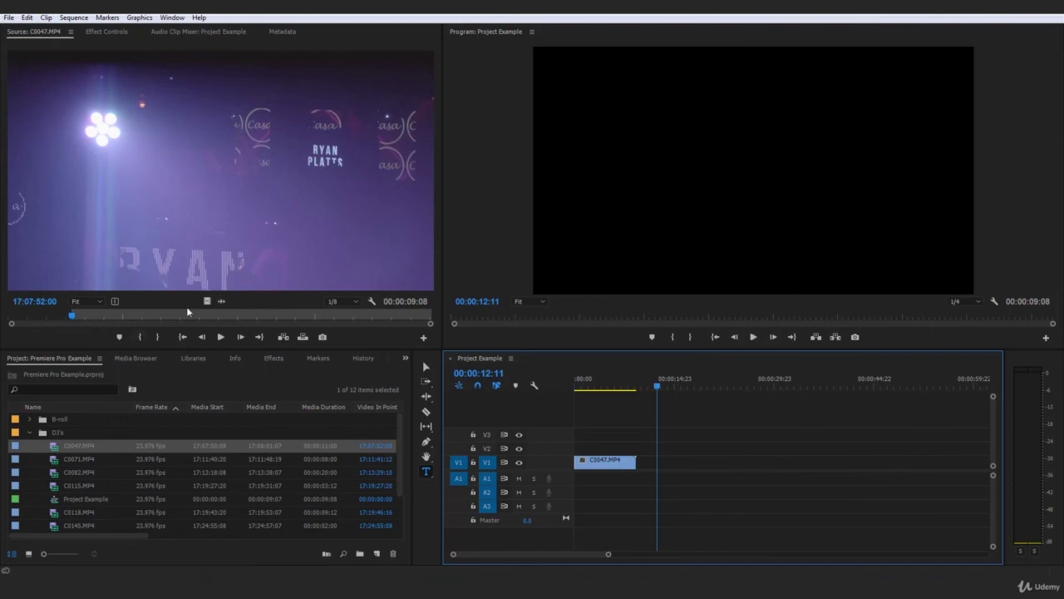
Step: Remove the remaining video-only clip and place only the audio of C0047.MP4 on track A1 at the start of the timeline
drag(208, 299, 287, 320)
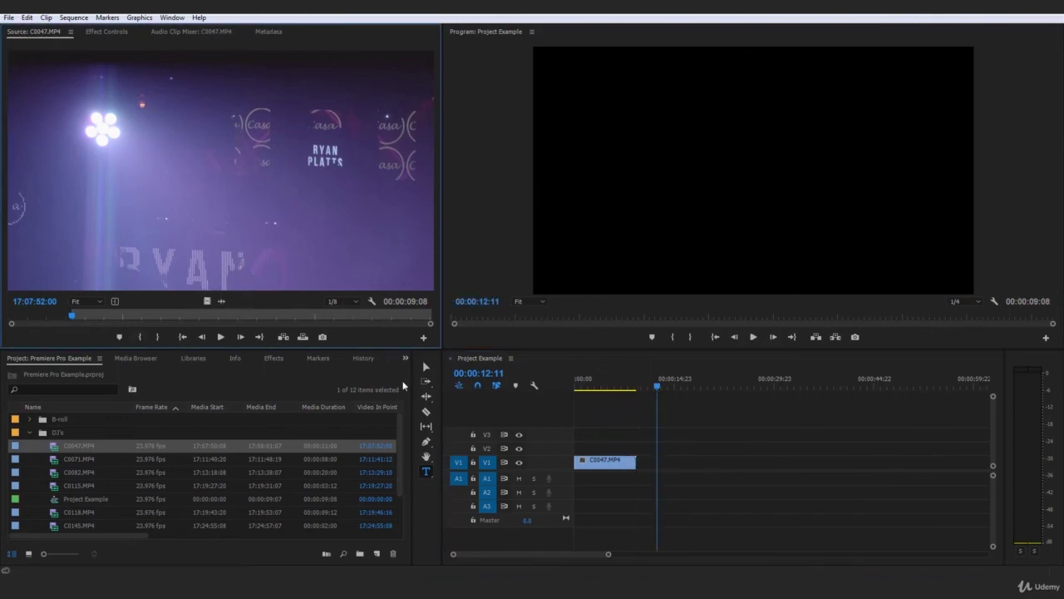
click(624, 460)
key(Home)
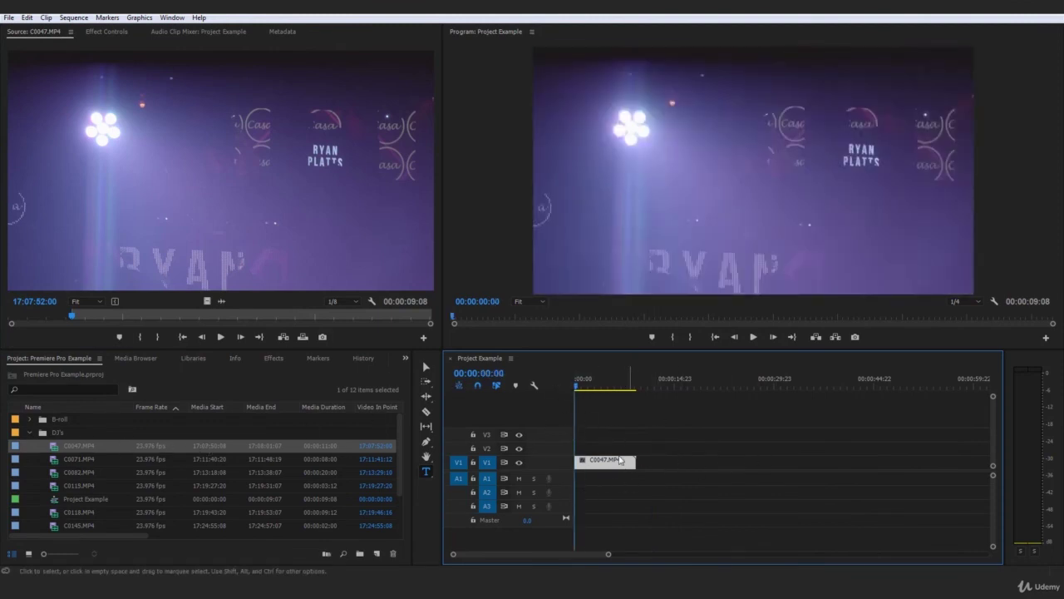
key(ctrl+z)
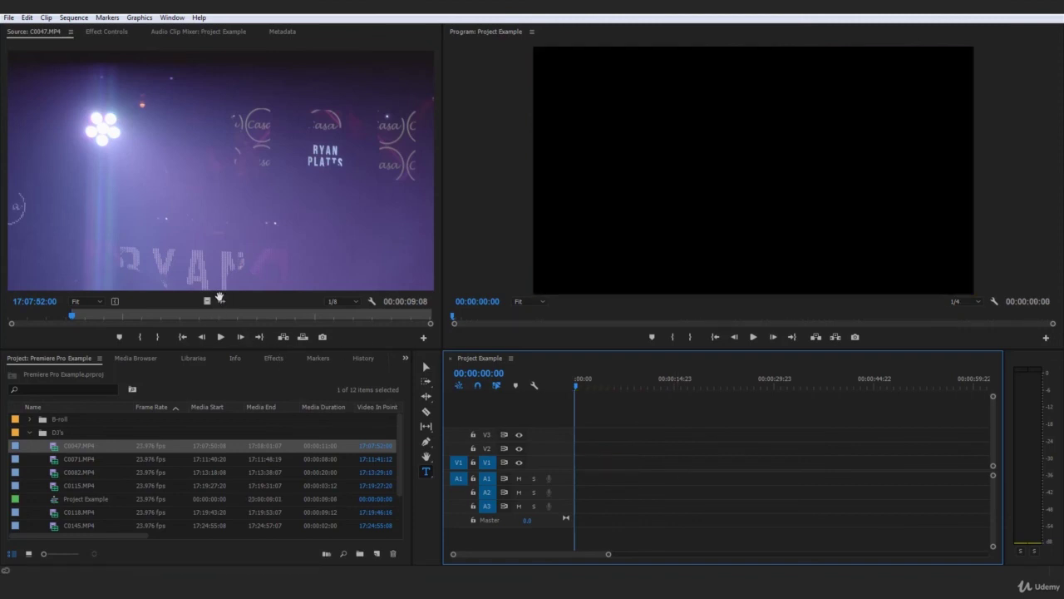
drag(220, 297, 592, 481)
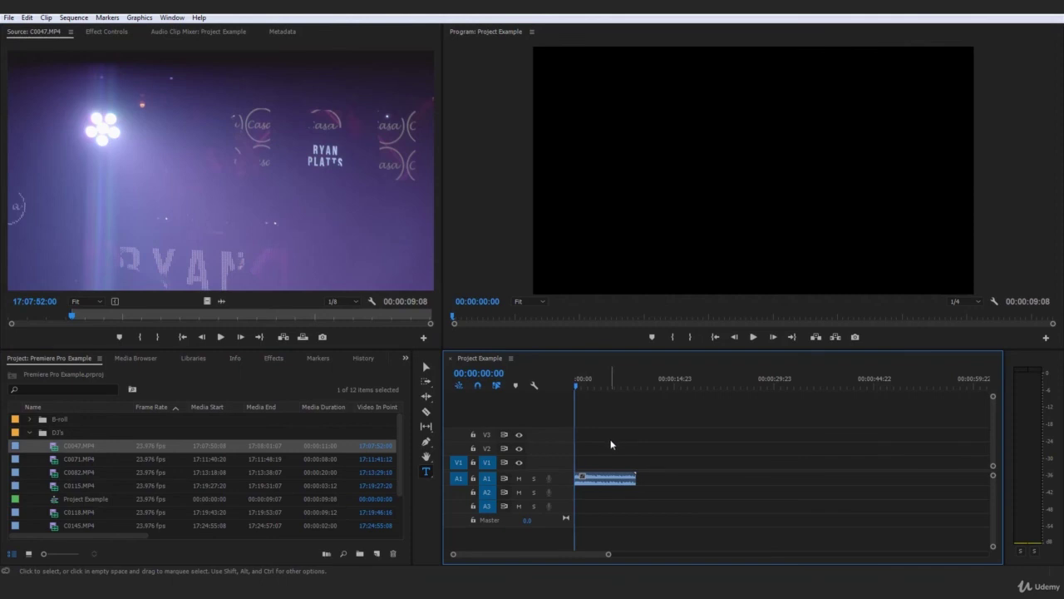